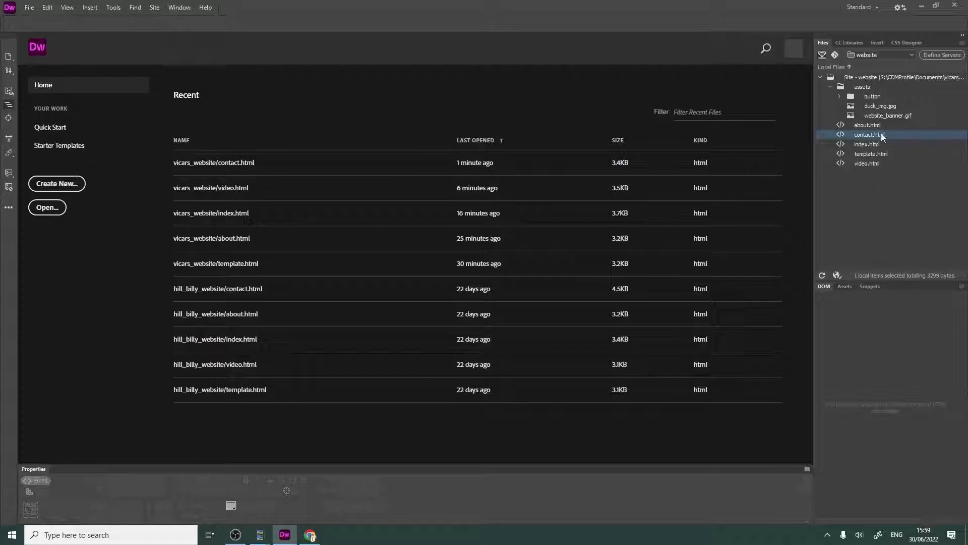
- Open contact.html and place the cursor in the empty table row directly above the grey area
double_click(875, 135)
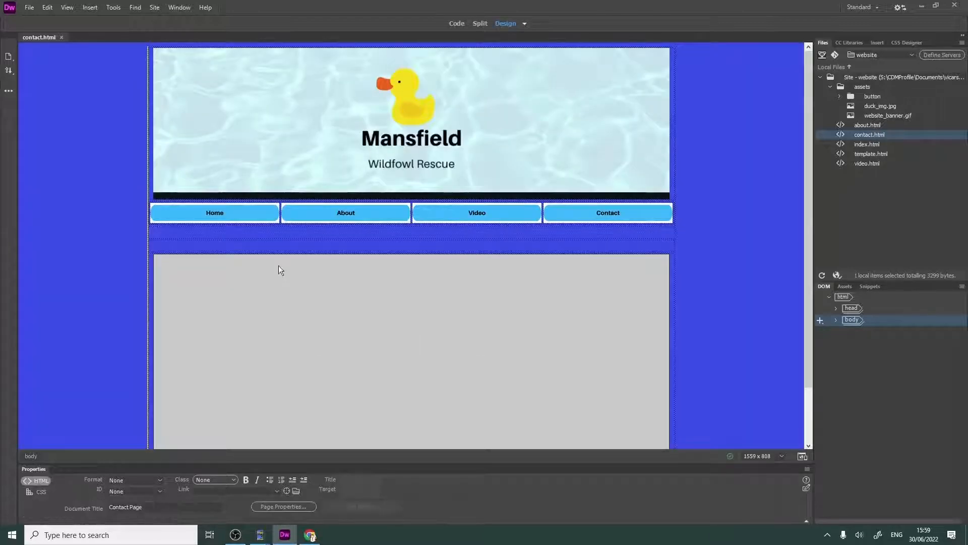
click(412, 245)
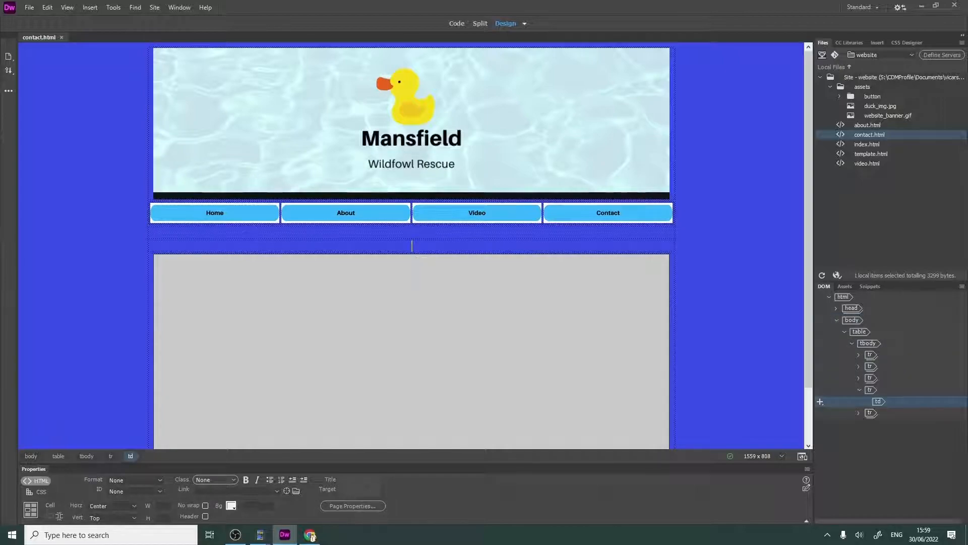
click(412, 230)
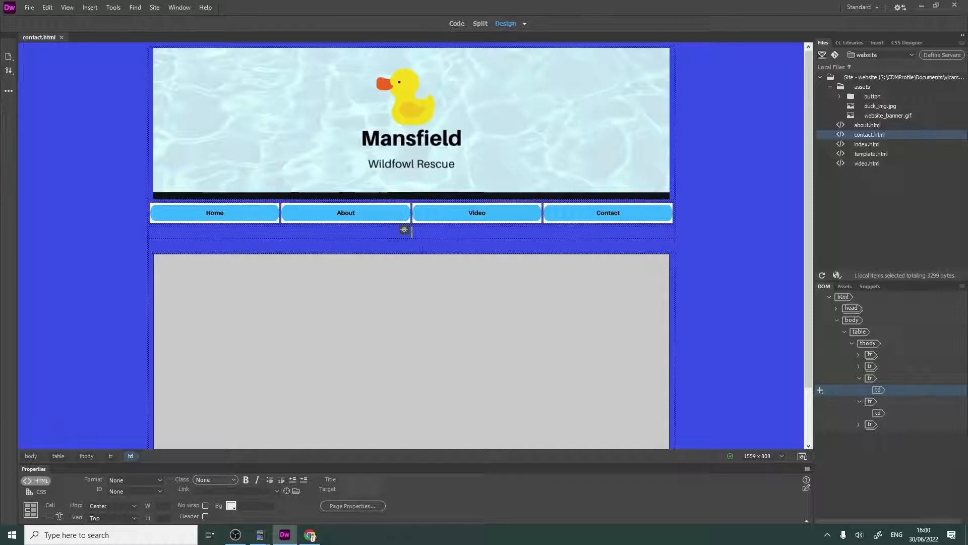
click(409, 244)
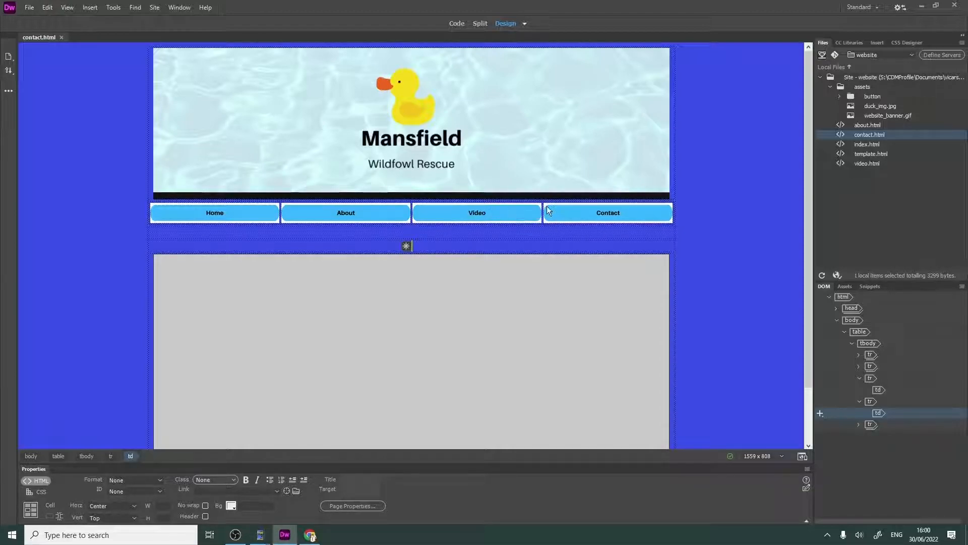
- Insert a nested table with 5 rows, 2 columns, 800 pixels width, border thickness 0 and a top header
click(89, 8)
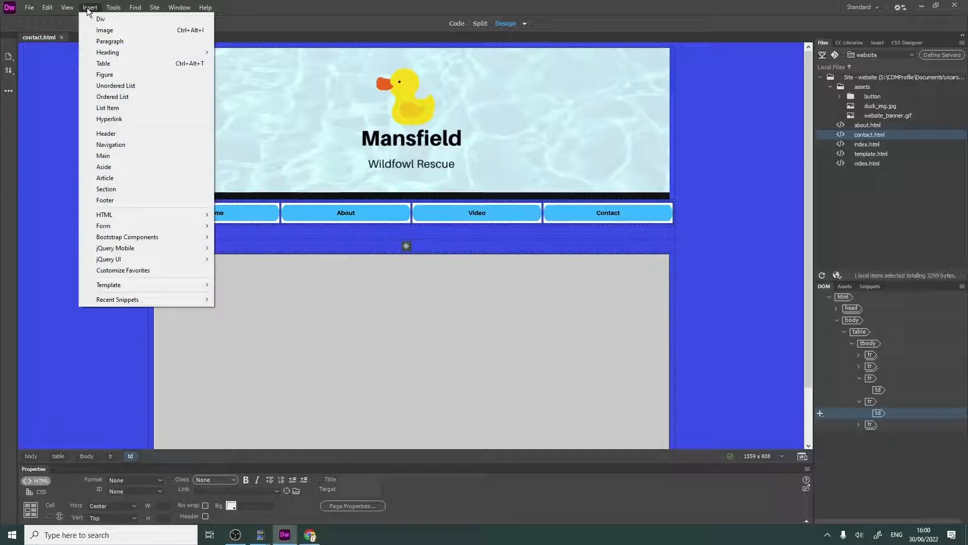
click(119, 62)
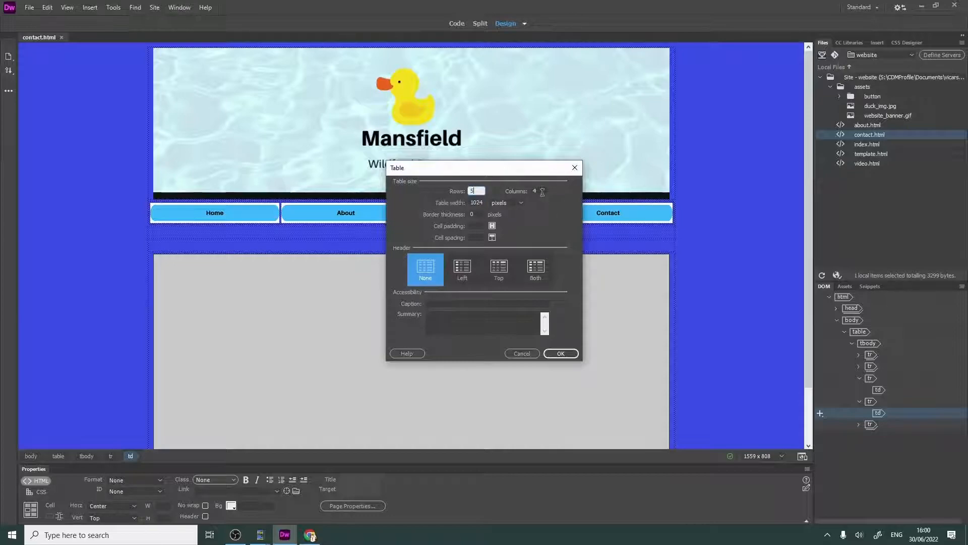
key(Tab)
click(483, 202)
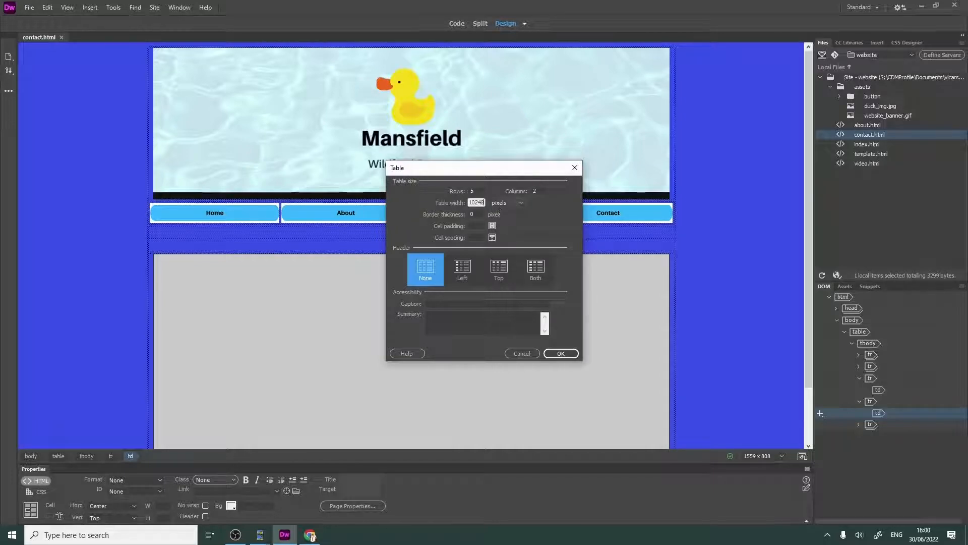
text(800)
double_click(476, 203)
key(BackSpace)
click(561, 353)
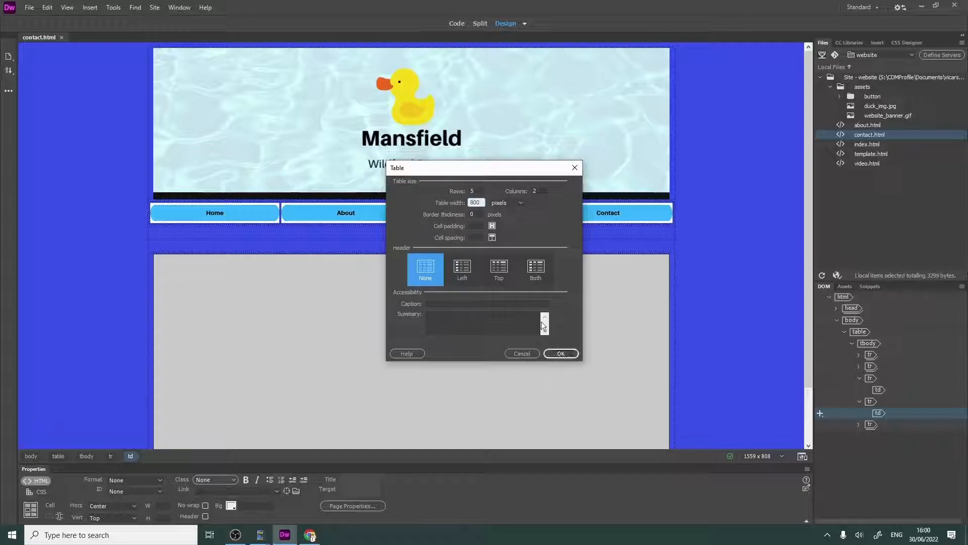
click(499, 272)
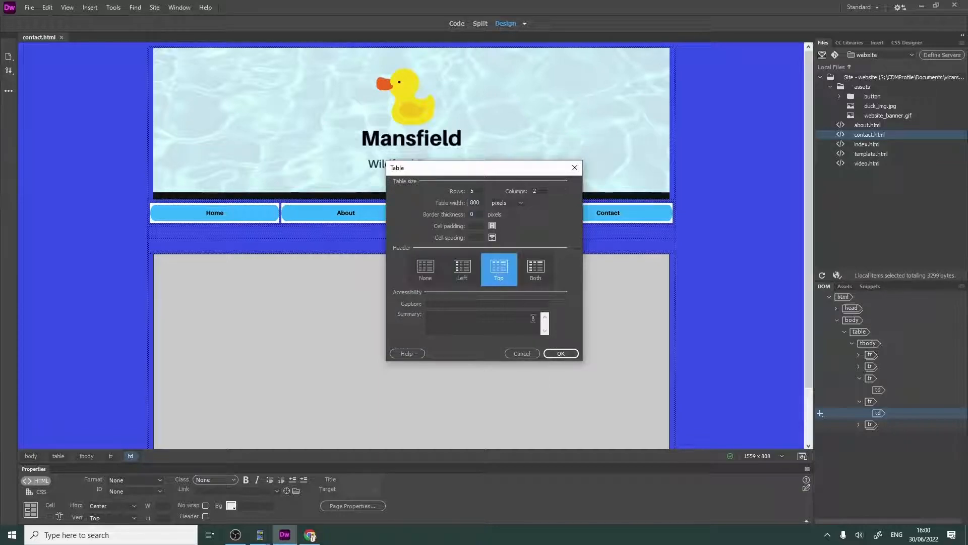
click(561, 354)
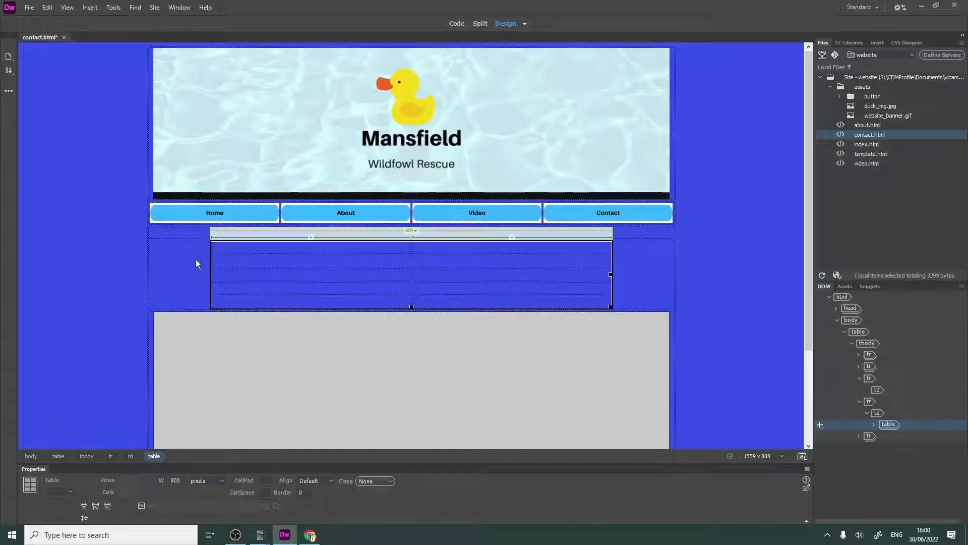
click(455, 305)
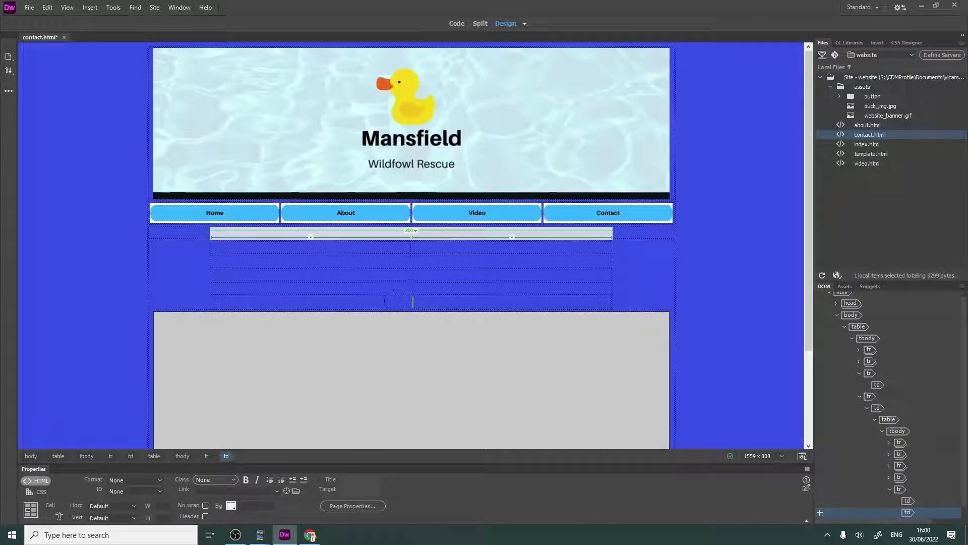
click(393, 245)
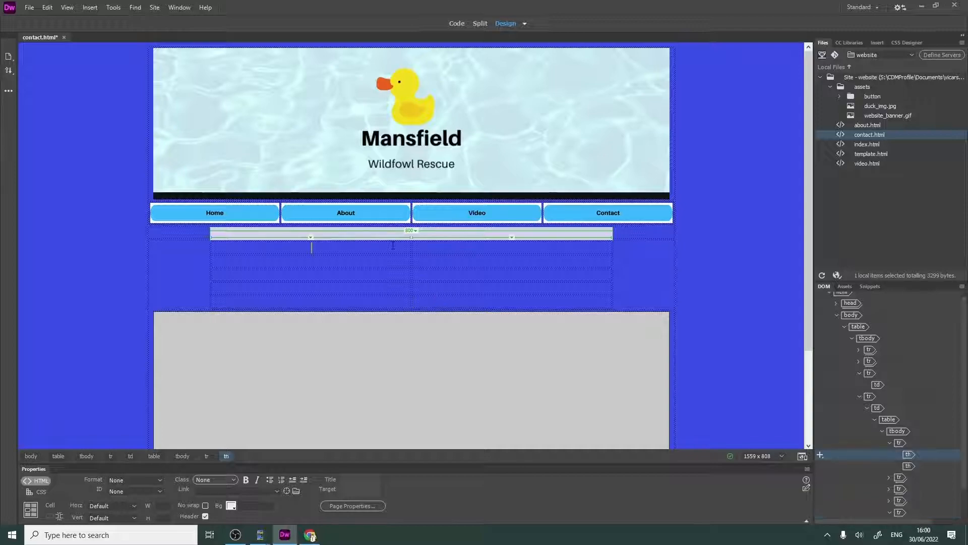
text(dsfss)
key(BackSpace)
key(BackSpace)
key(BackSpace)
key(BackSpace)
key(BackSpace)
- Align all cells in the new table's first column to Right horizontally and Top vertically
drag(358, 243, 360, 304)
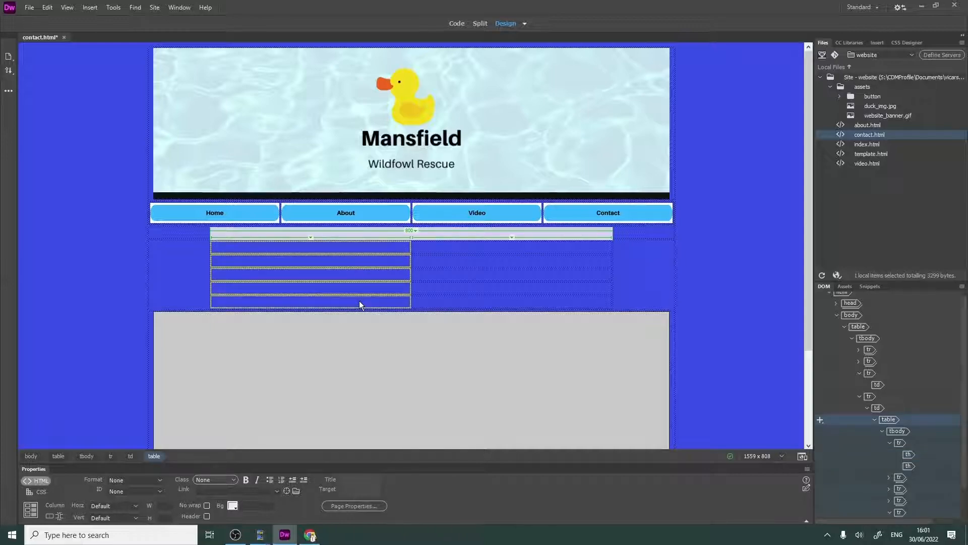
click(357, 247)
drag(358, 250, 356, 300)
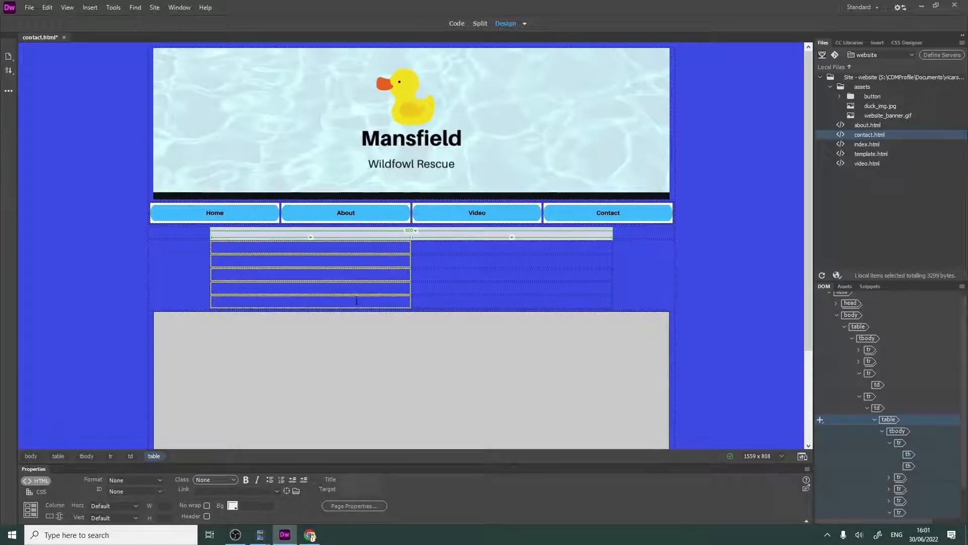
click(111, 506)
click(123, 492)
click(98, 516)
click(117, 476)
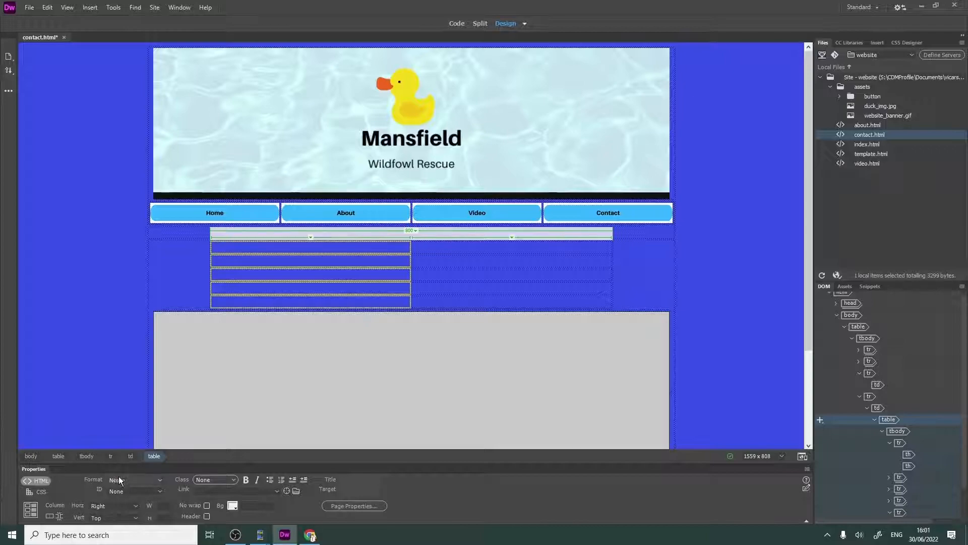
- Align all cells in the new table's second column to Left horizontally and Top vertically
drag(429, 244, 444, 301)
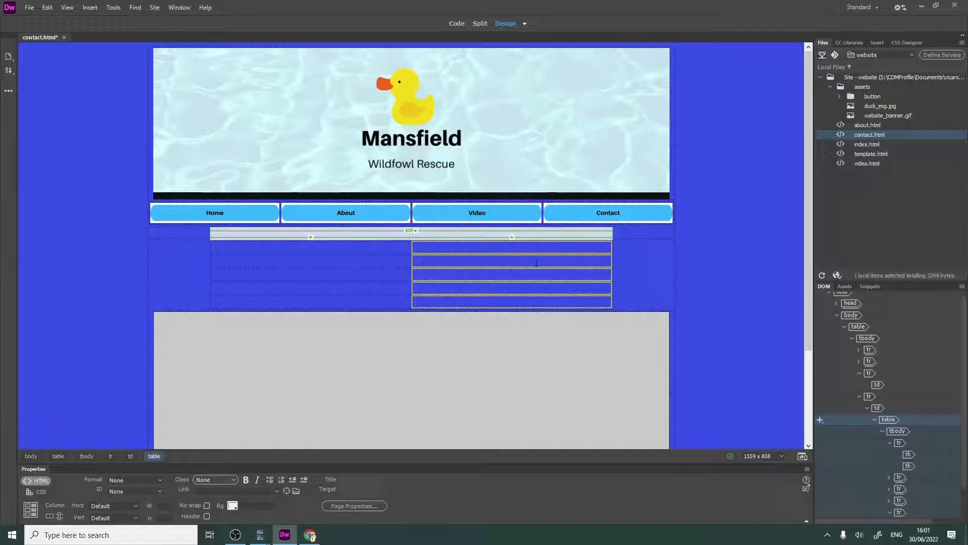
click(131, 503)
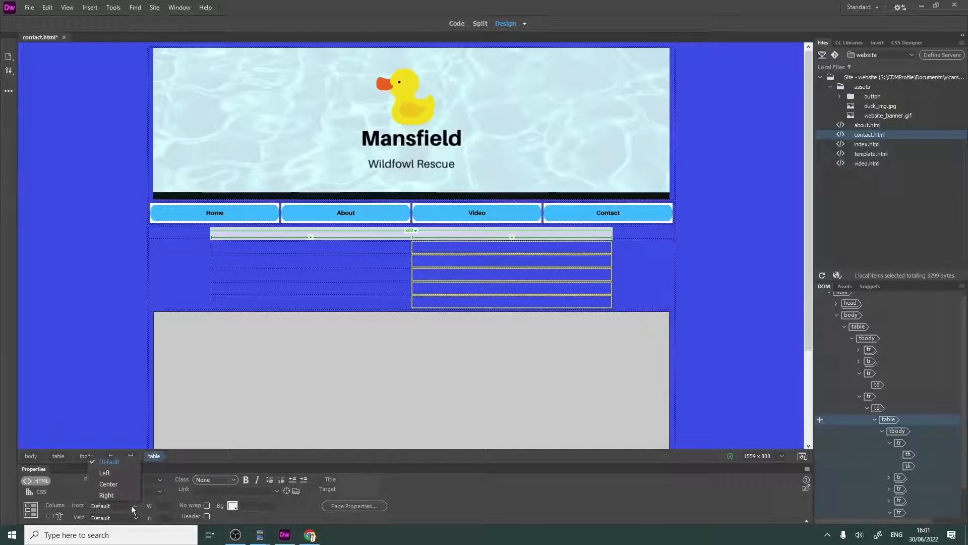
click(111, 469)
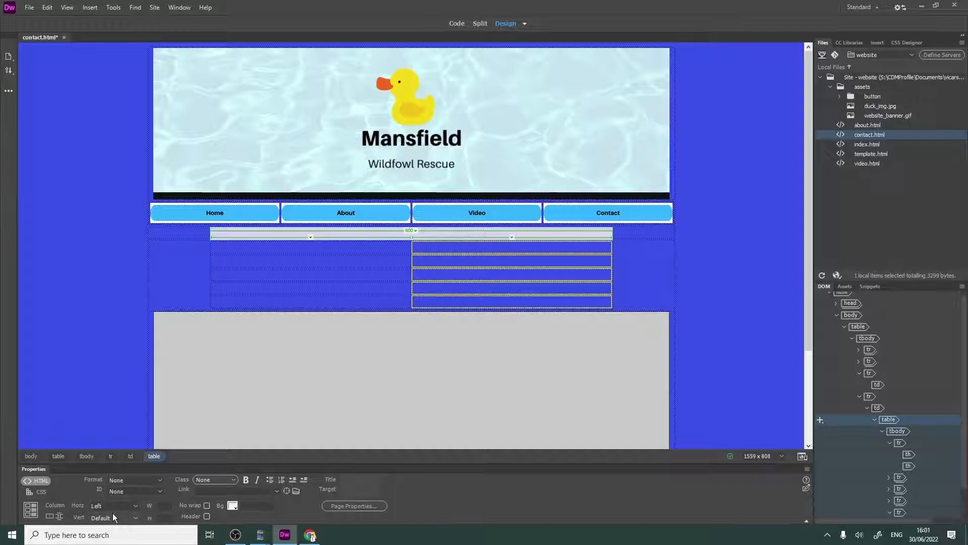
click(112, 517)
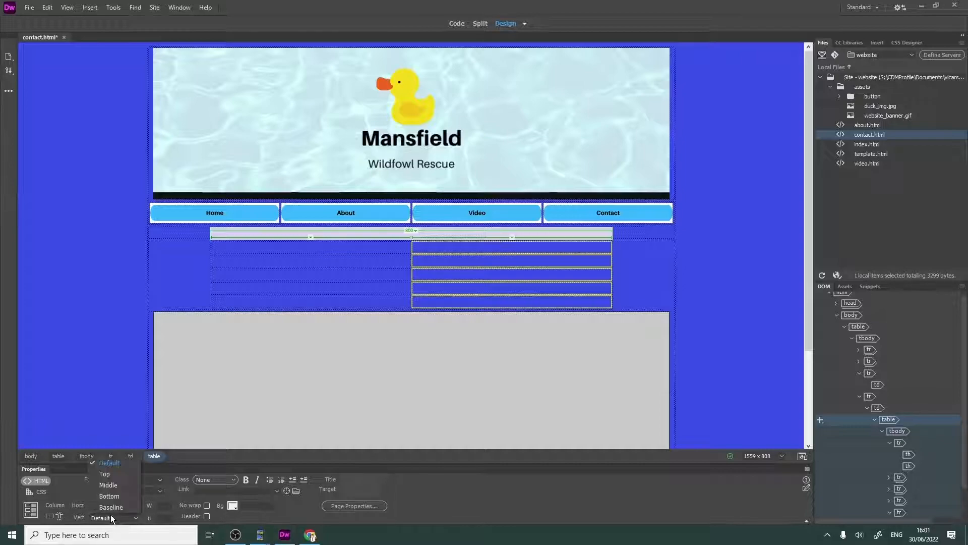
click(108, 475)
- Merge the two cells in the last row of the new table
click(375, 299)
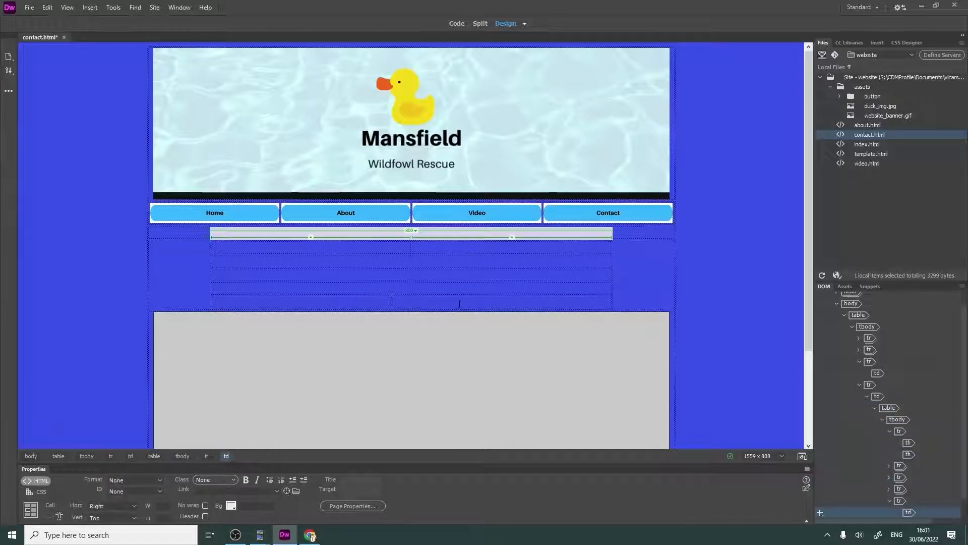
drag(454, 303, 335, 304)
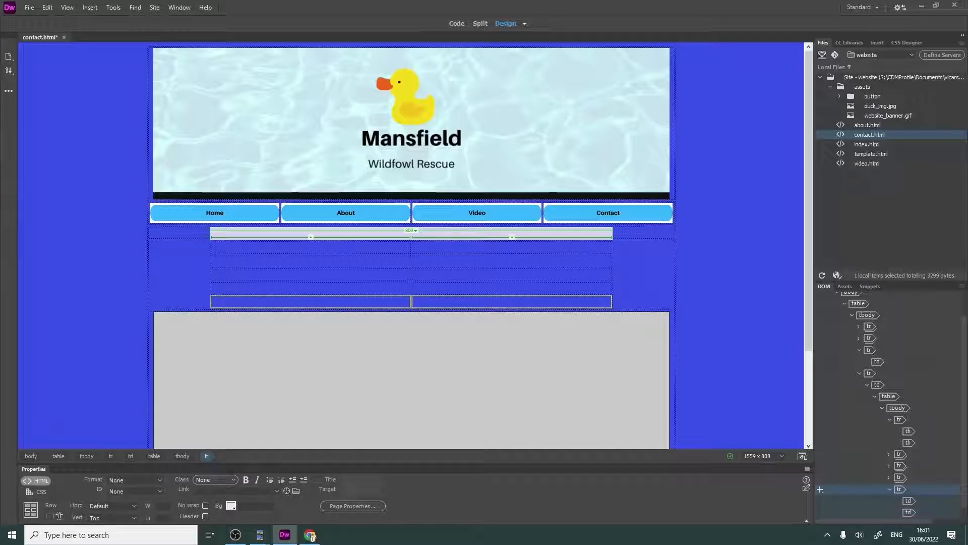
right_click(398, 308)
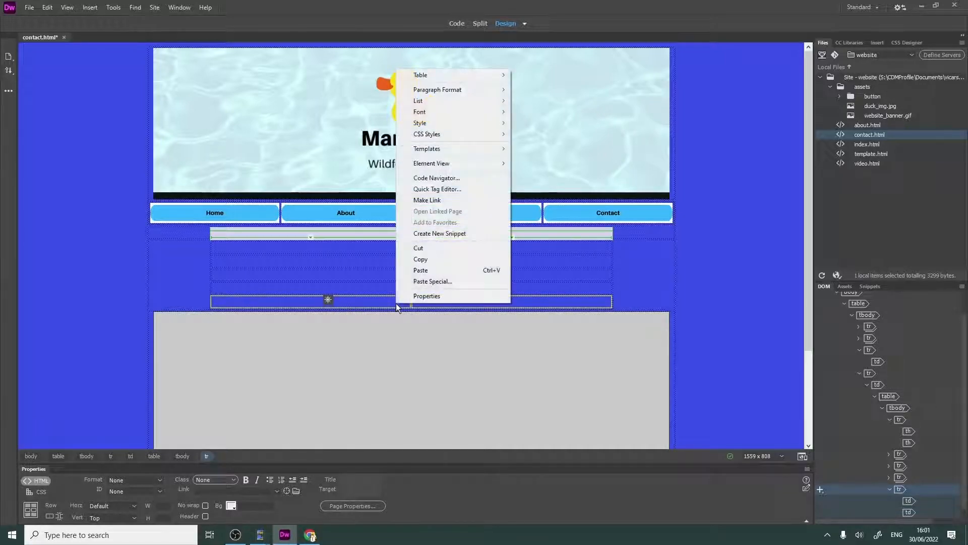
mouse_move(472, 75)
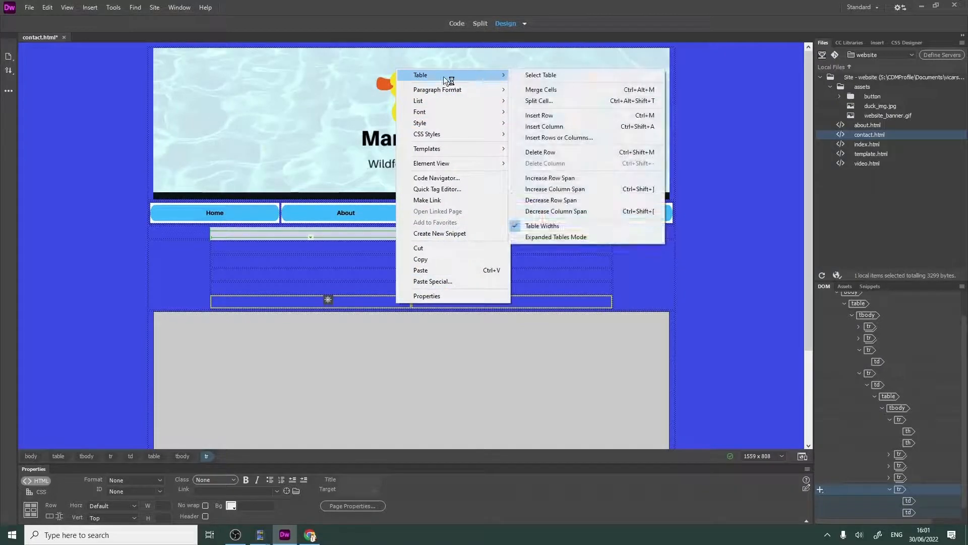
right_click(365, 296)
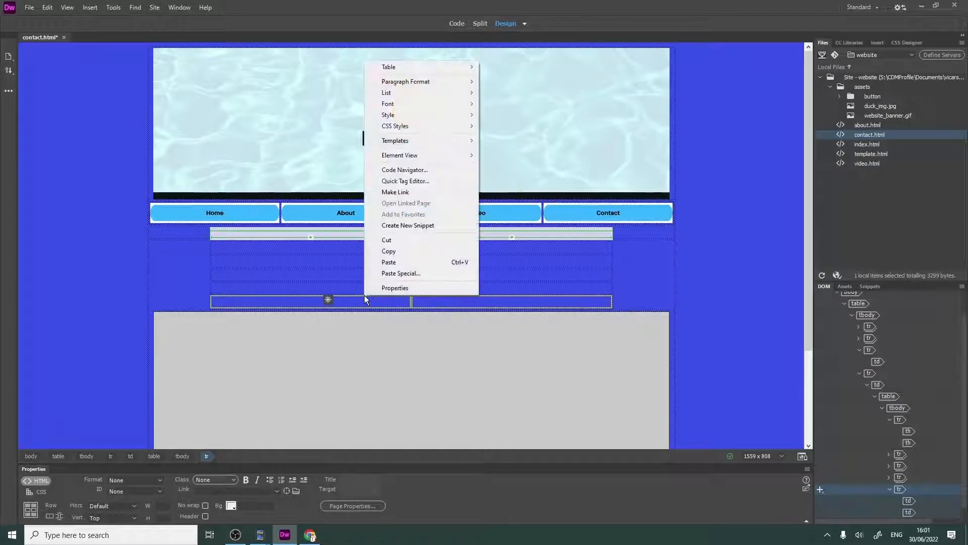
mouse_move(427, 69)
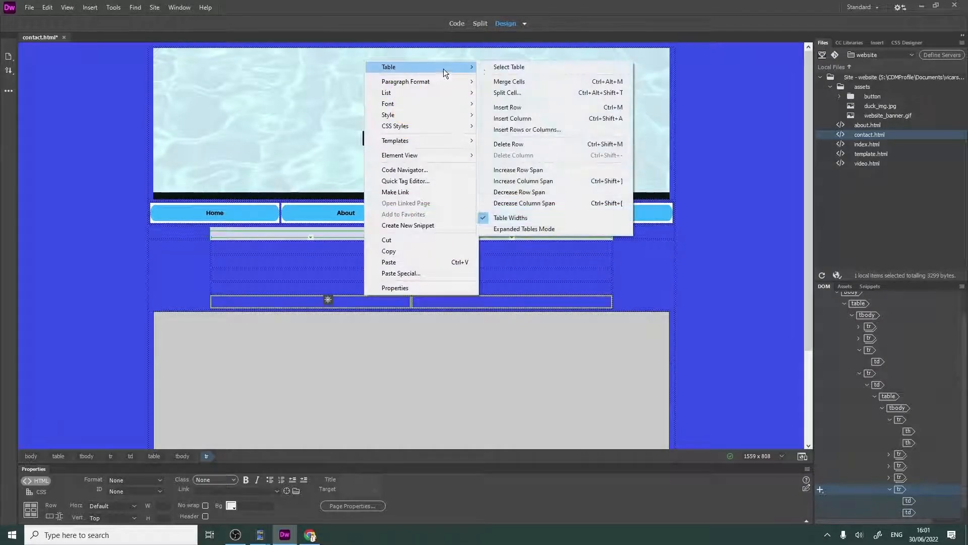
click(523, 82)
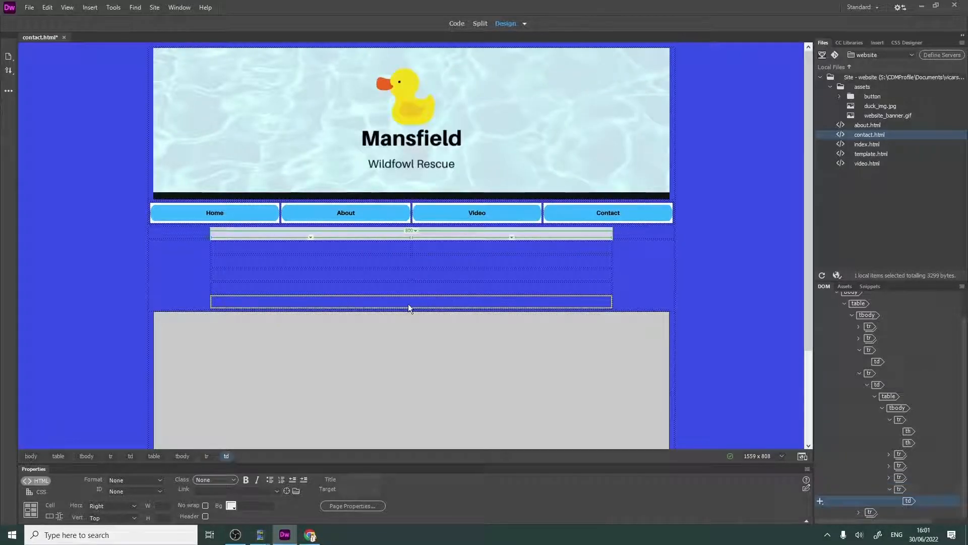
- Set the merged last-row cell's horizontal alignment to Center
click(414, 300)
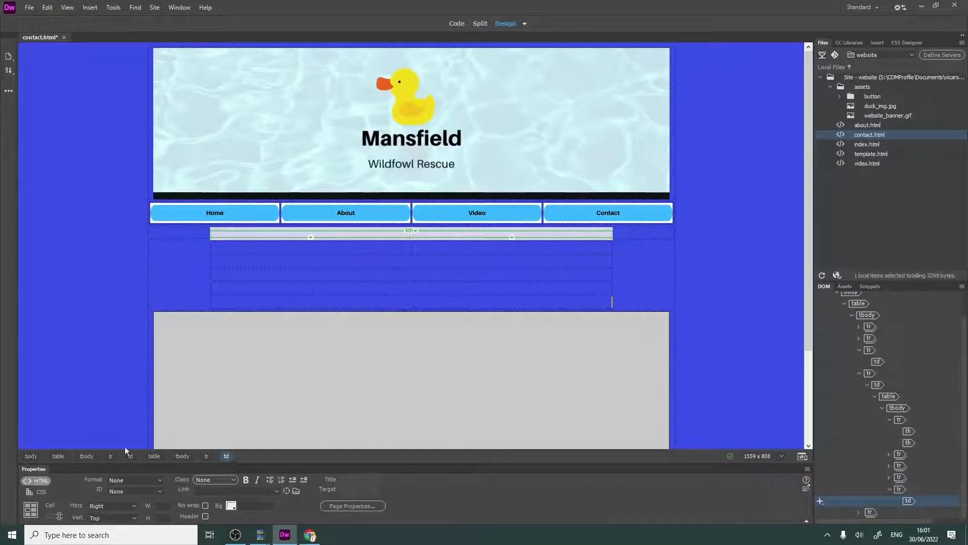
click(108, 505)
click(108, 494)
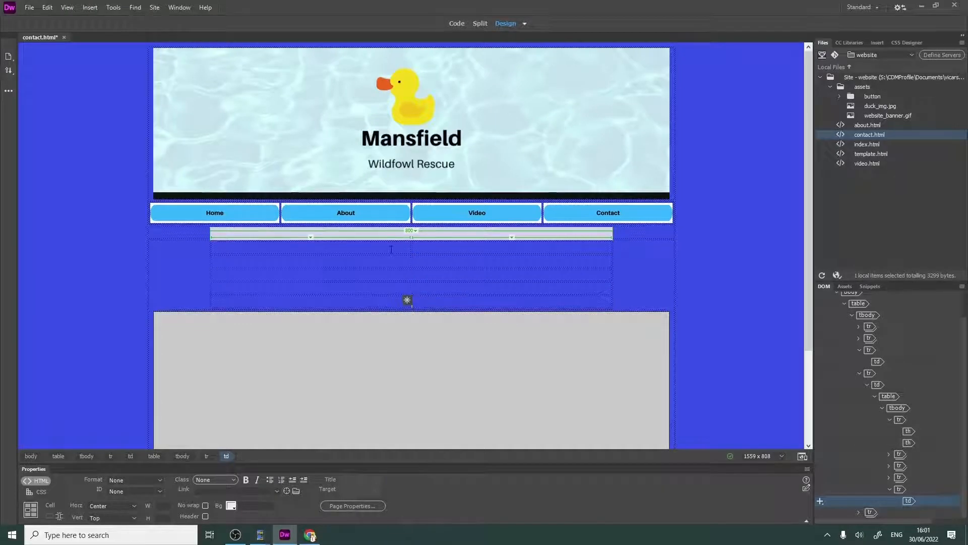
- Enter the labels "Name:", "Email" and "Mobile" in the first three rows of the first column
click(410, 247)
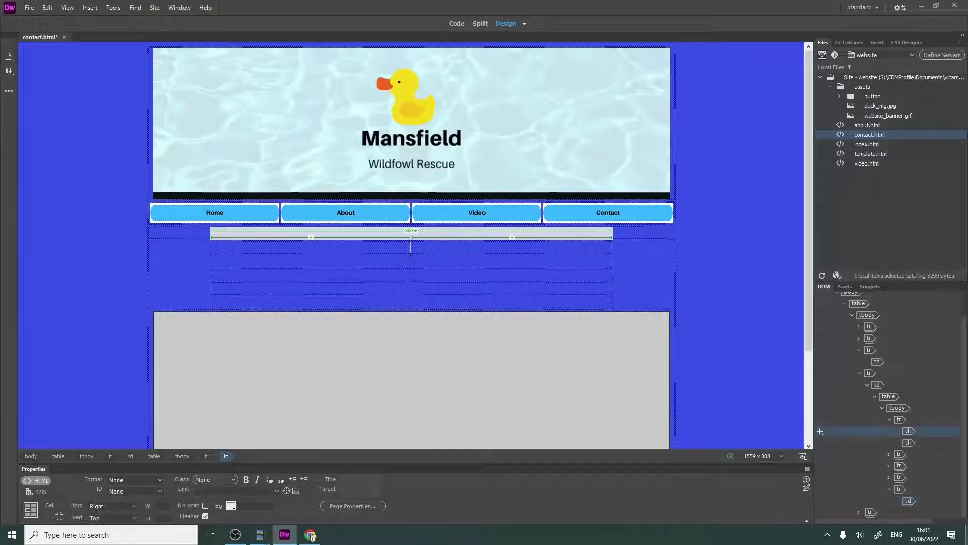
text(Na)
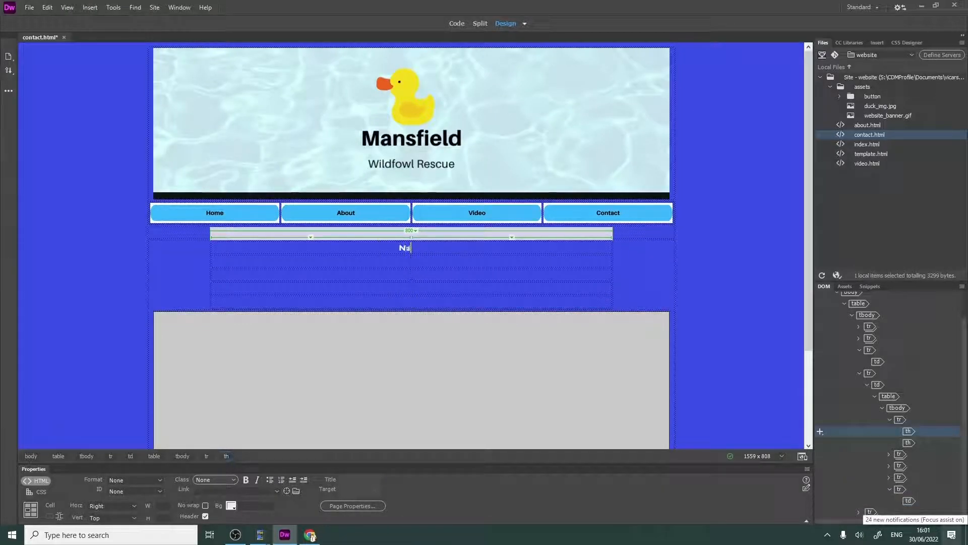
text(me:)
click(384, 262)
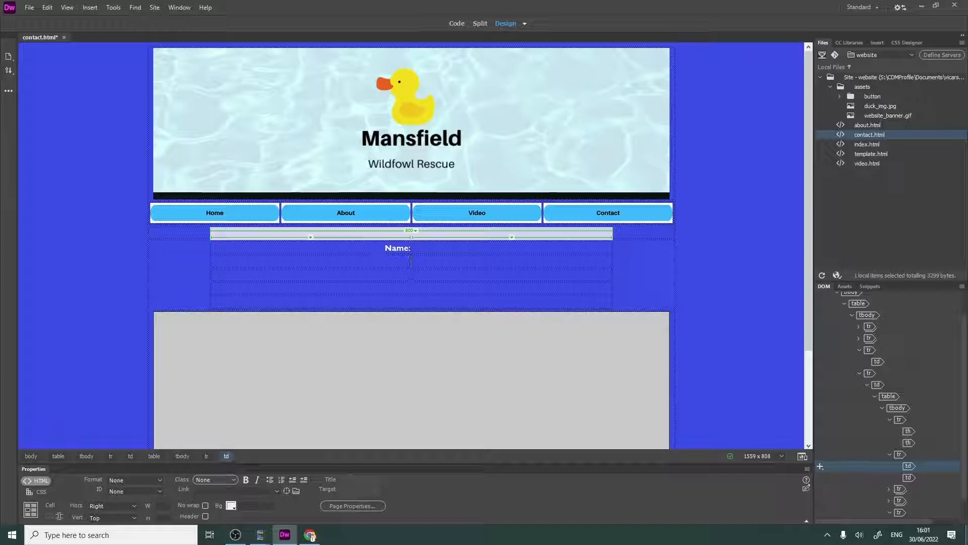
text(Email)
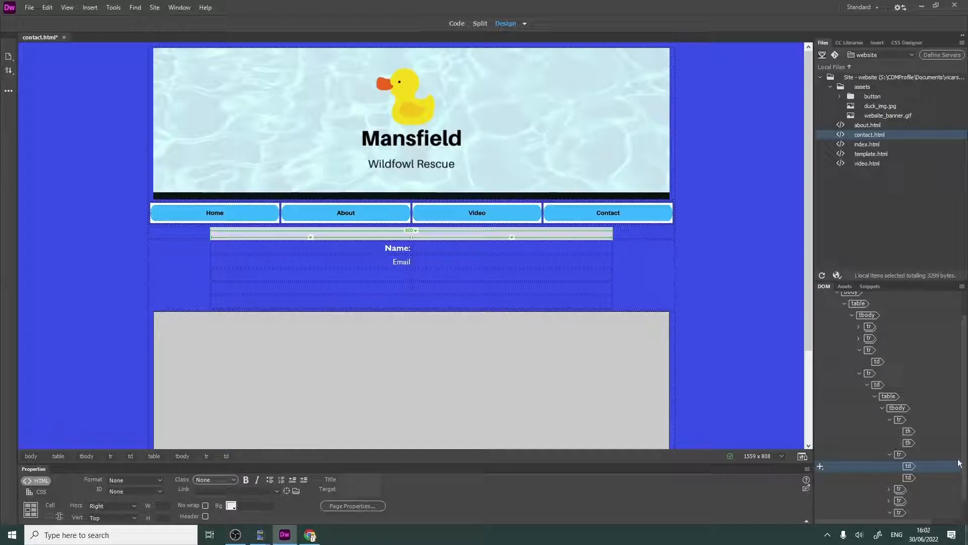
click(438, 282)
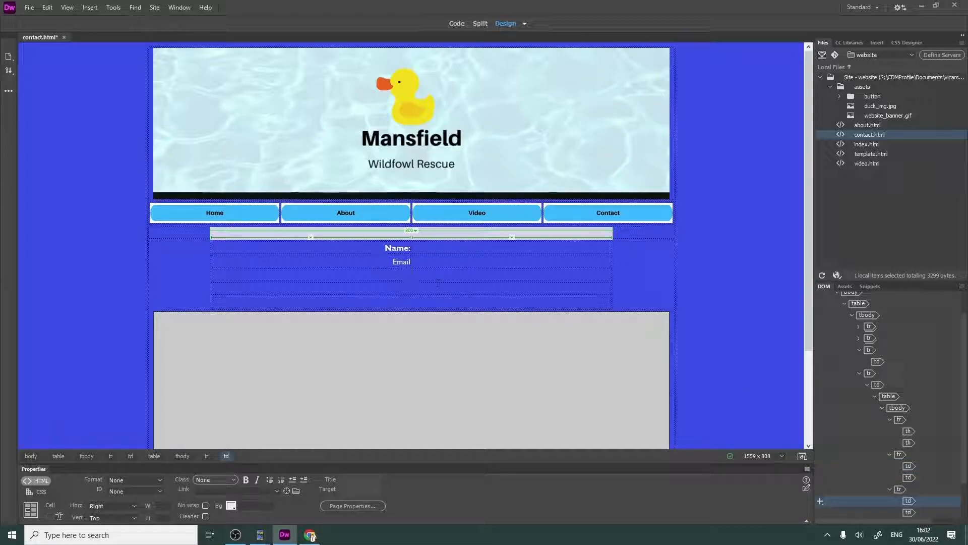
text(Mobile)
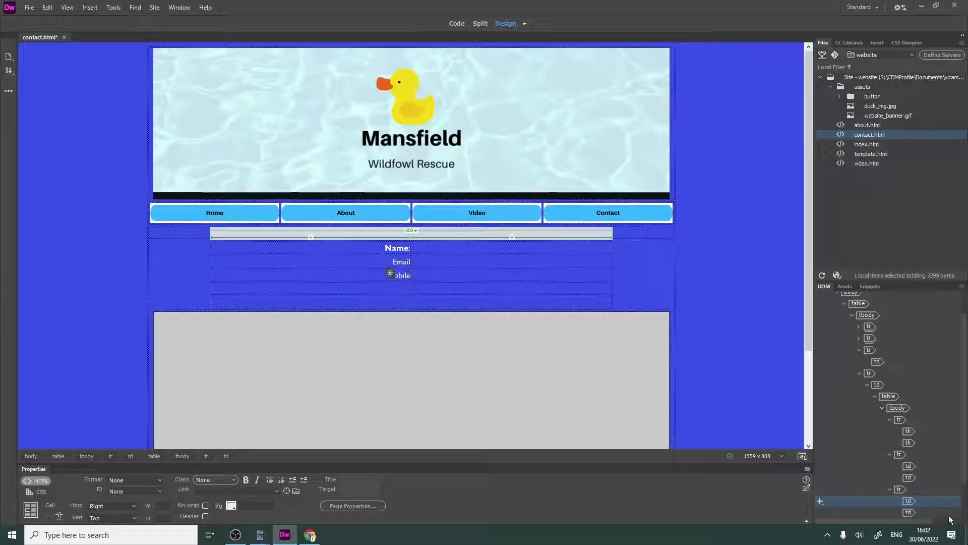
- Format the "Name:" label as Paragraph and make it bold
double_click(391, 248)
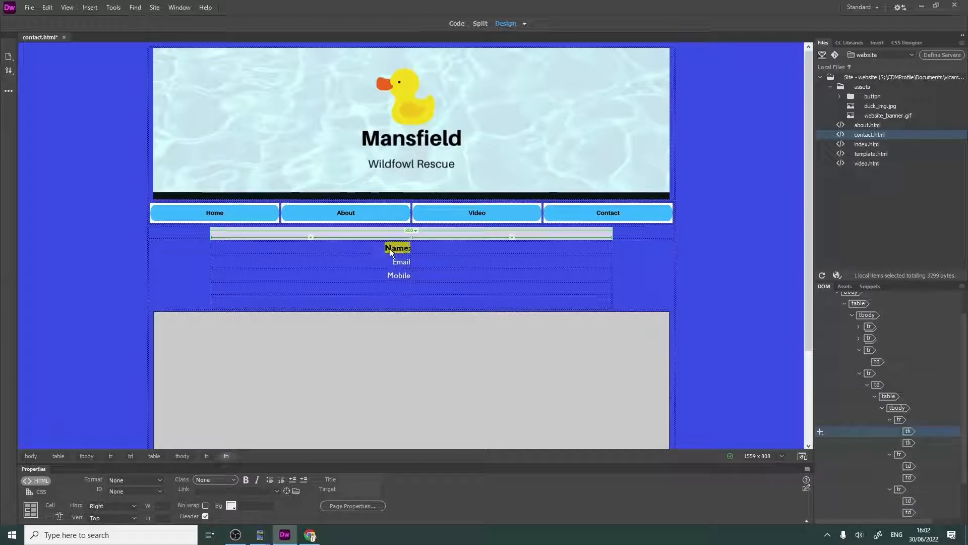
click(125, 480)
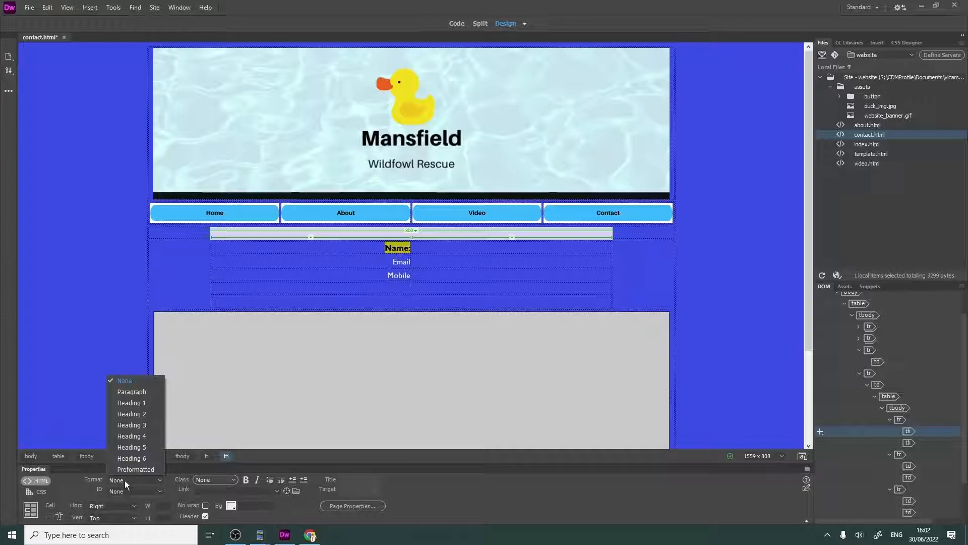
click(135, 391)
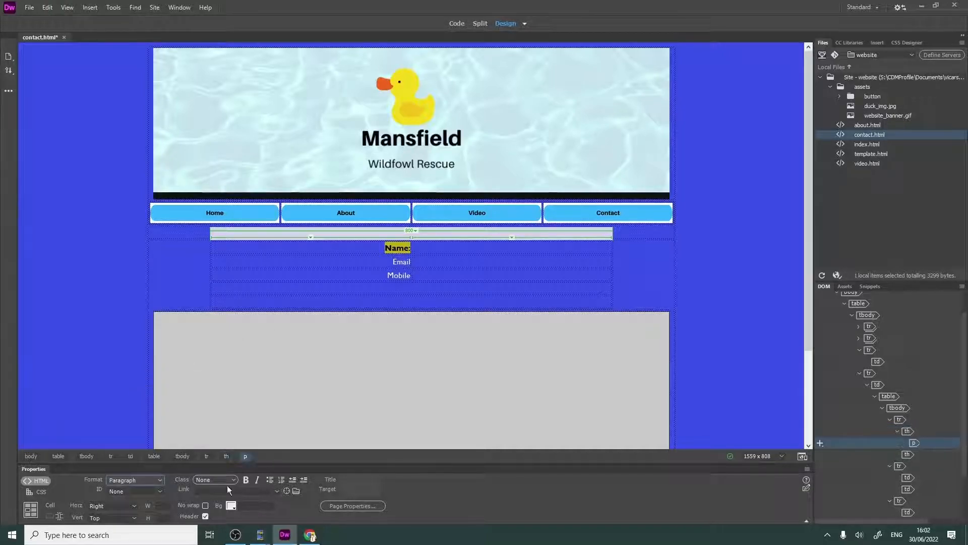
click(246, 480)
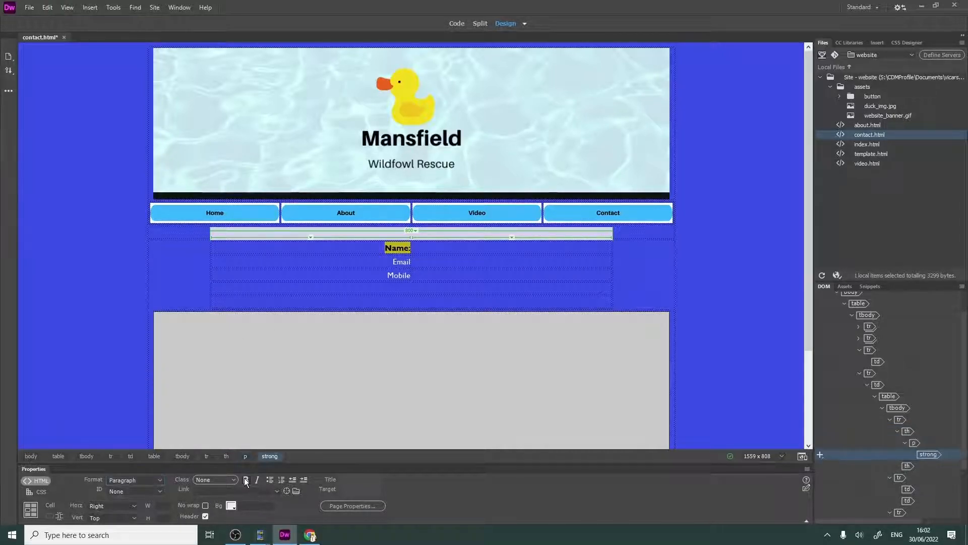
- Remove the bold from the "Name:" label and enter "Message" in the fourth row of the first column
click(246, 480)
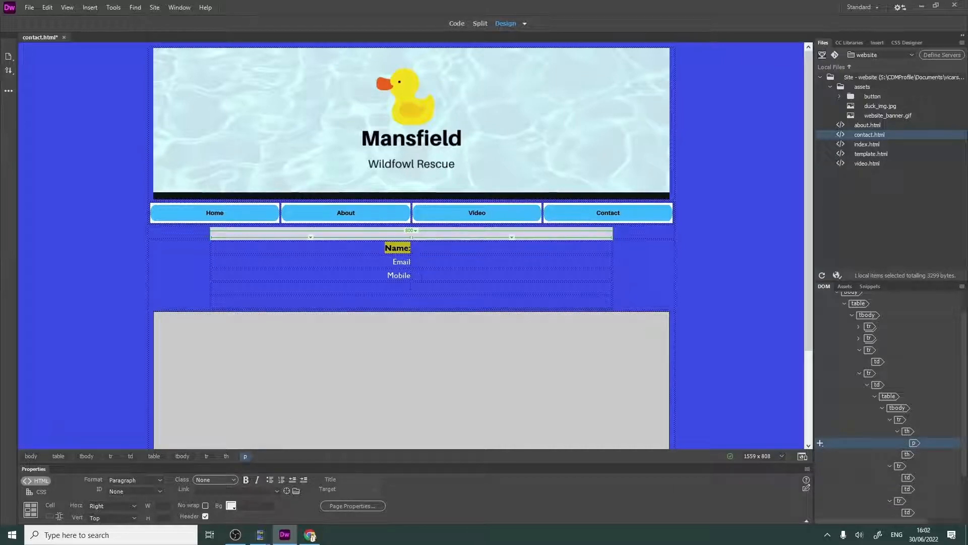
click(411, 288)
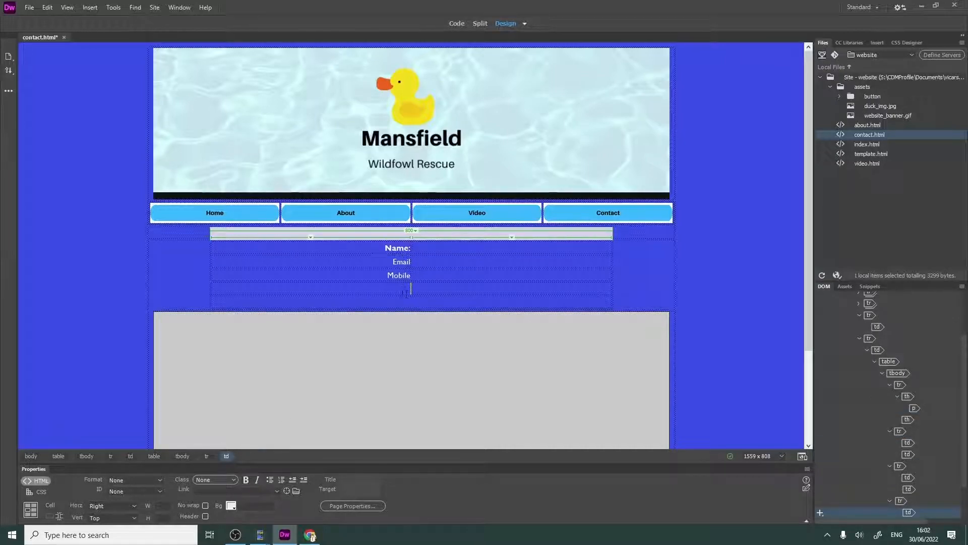
text(Message)
- Add a colon to the end of the "Email", "Mobile" and "Message" labels
click(461, 261)
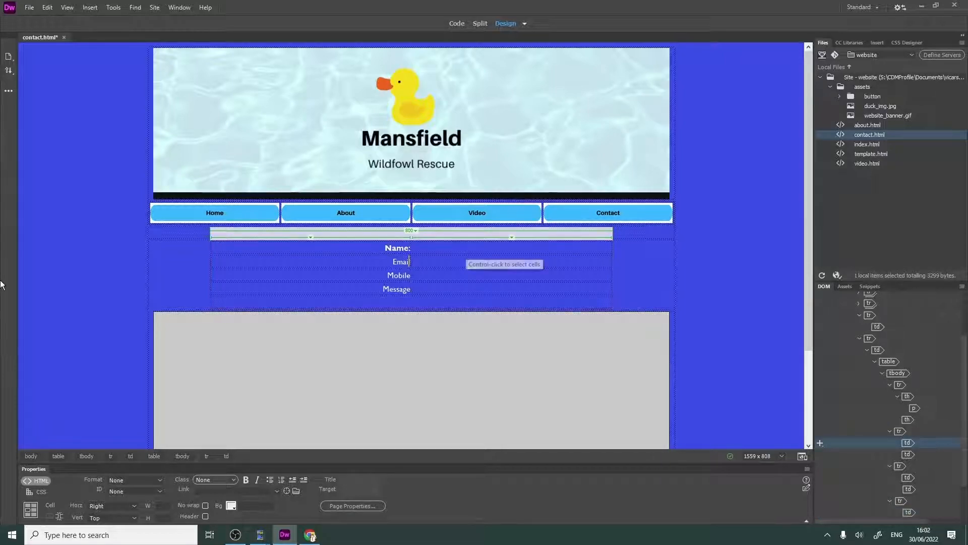
text(:)
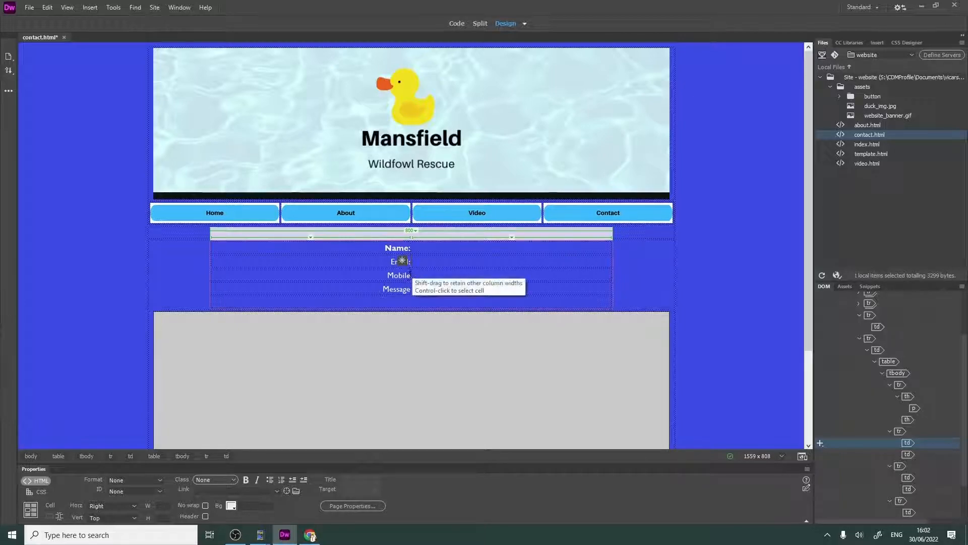
click(410, 275)
text(:)
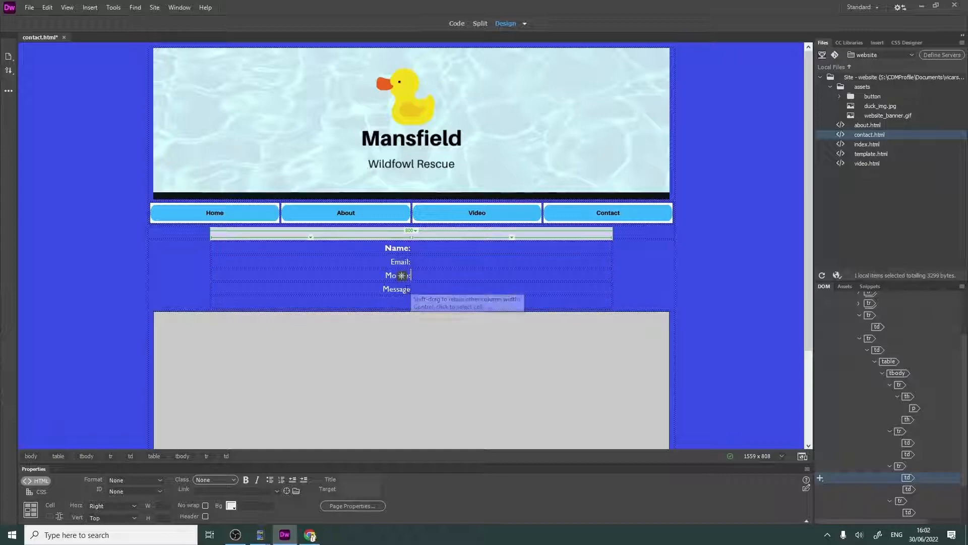
key(Down)
text(:)
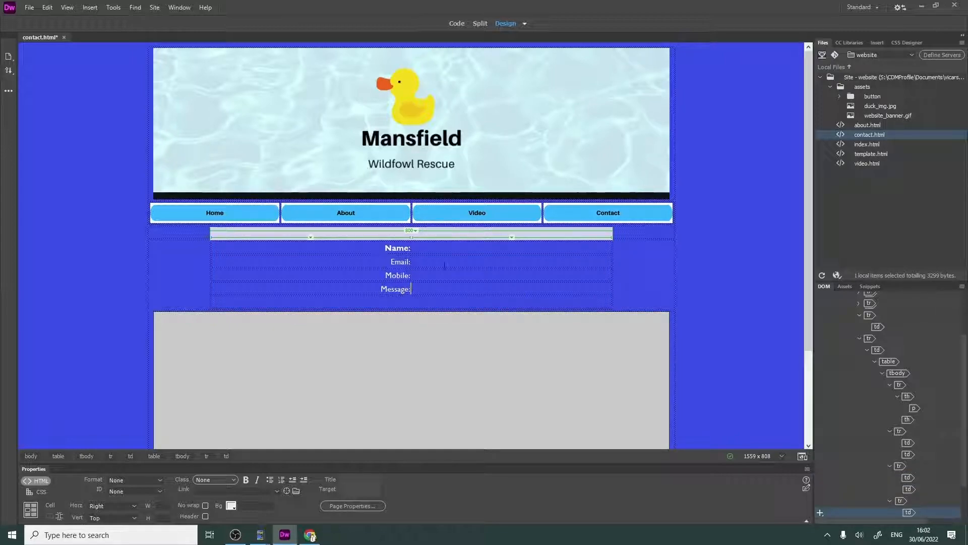
- Set the width of both columns in the nested table to 400 using the cells of the Name row
click(439, 248)
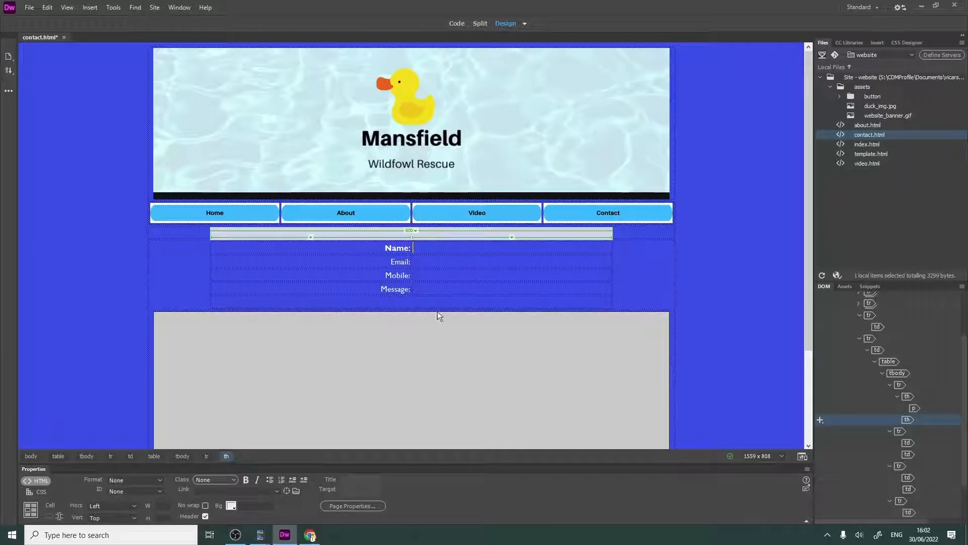
click(461, 266)
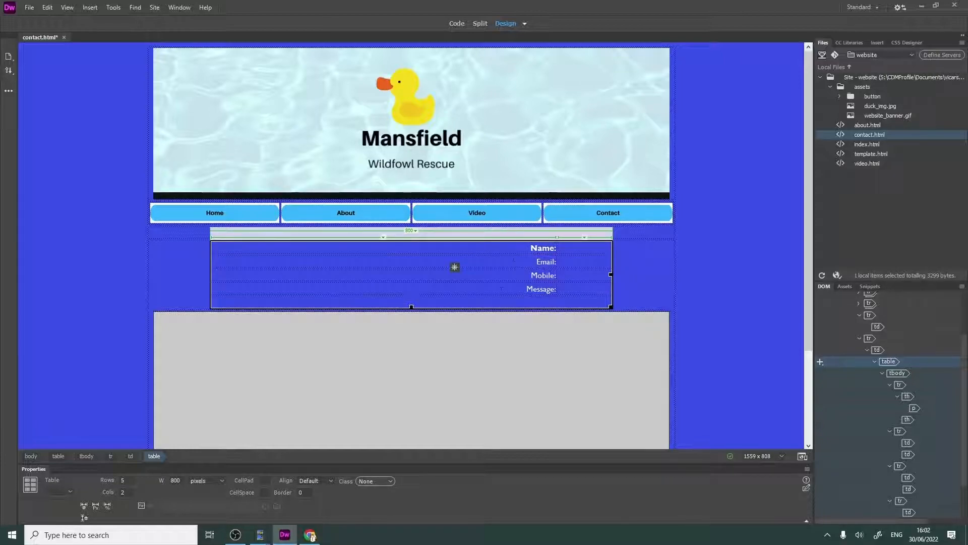
click(509, 253)
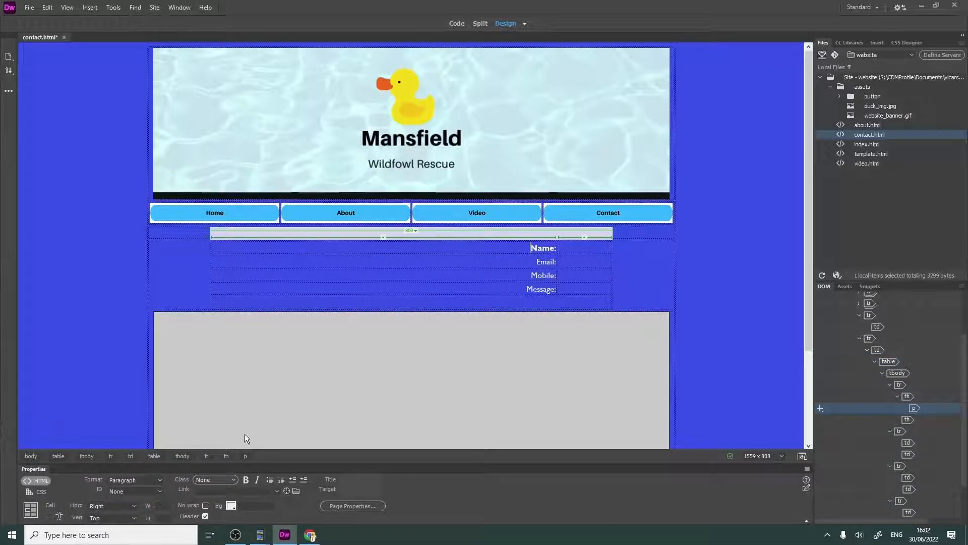
click(161, 505)
click(584, 245)
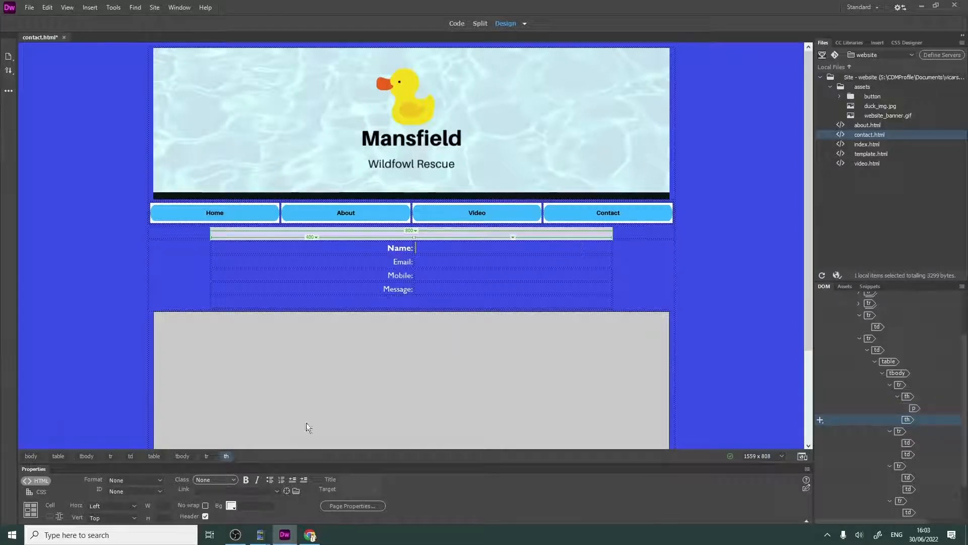
click(164, 506)
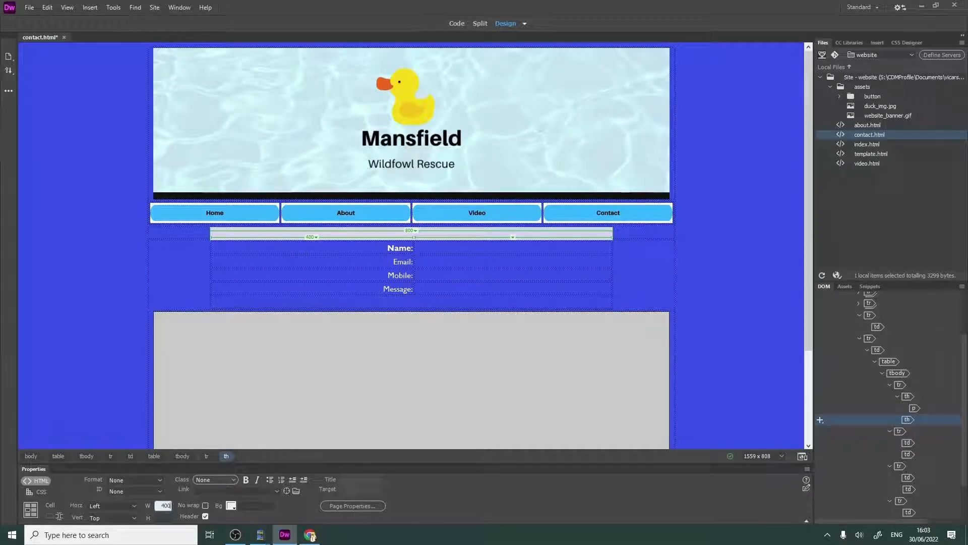
click(296, 259)
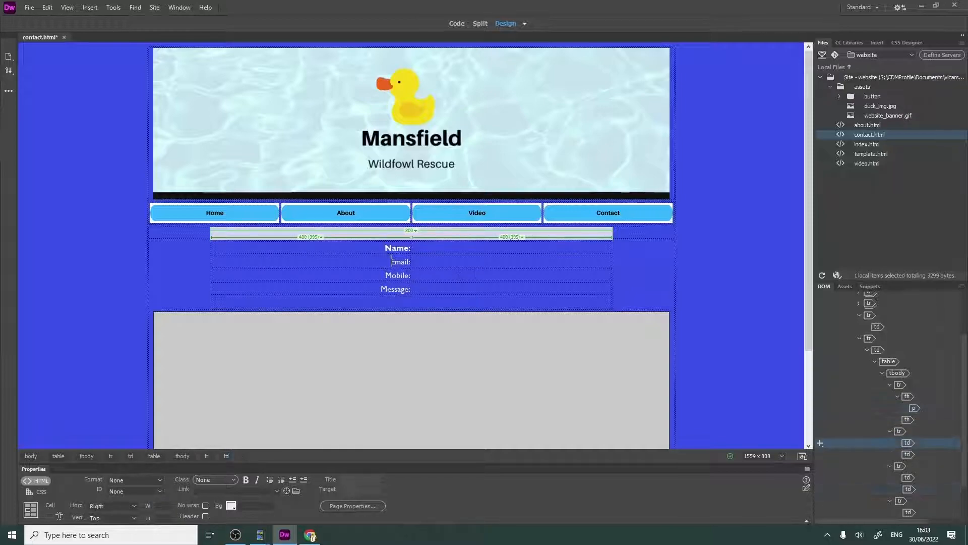
click(476, 274)
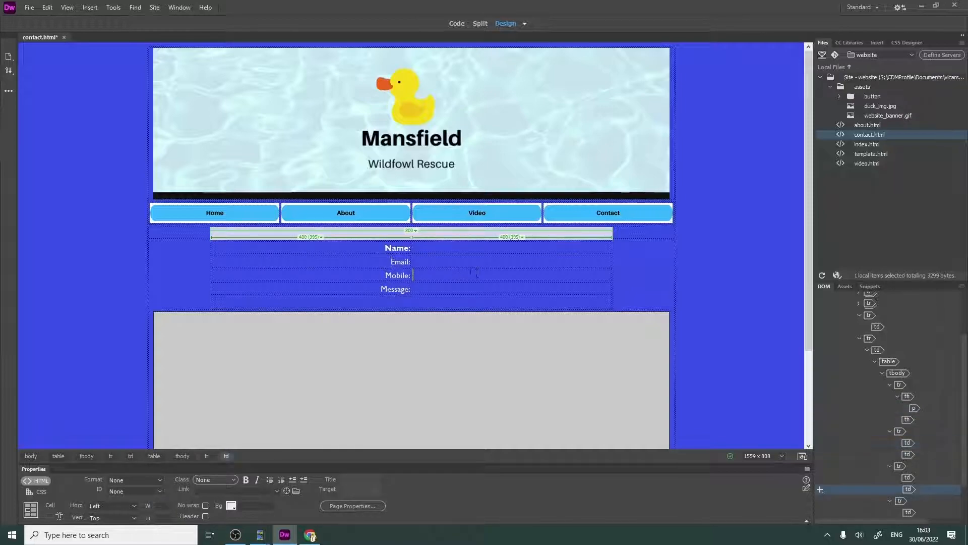
- Insert a text form field in the second column of the Name row and delete its "Text Field:" label
click(433, 246)
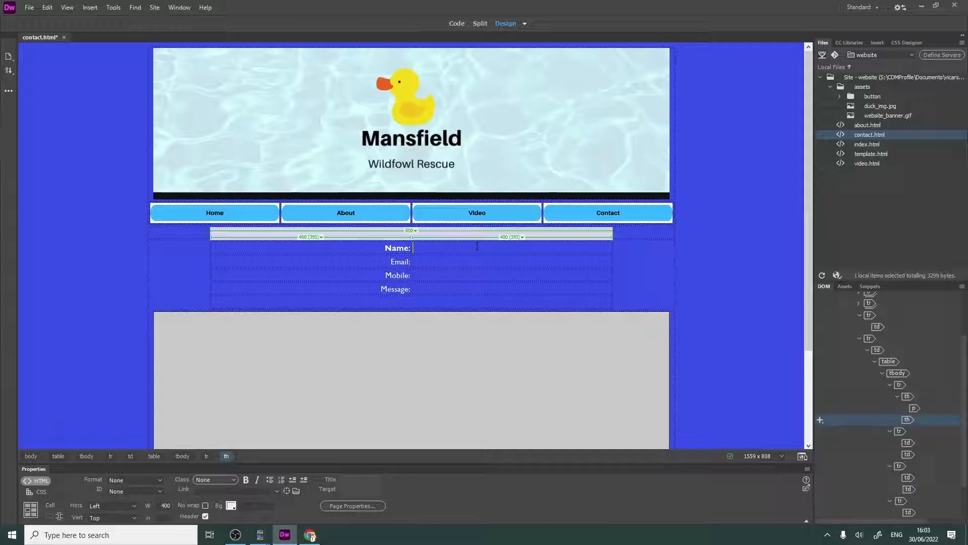
click(88, 9)
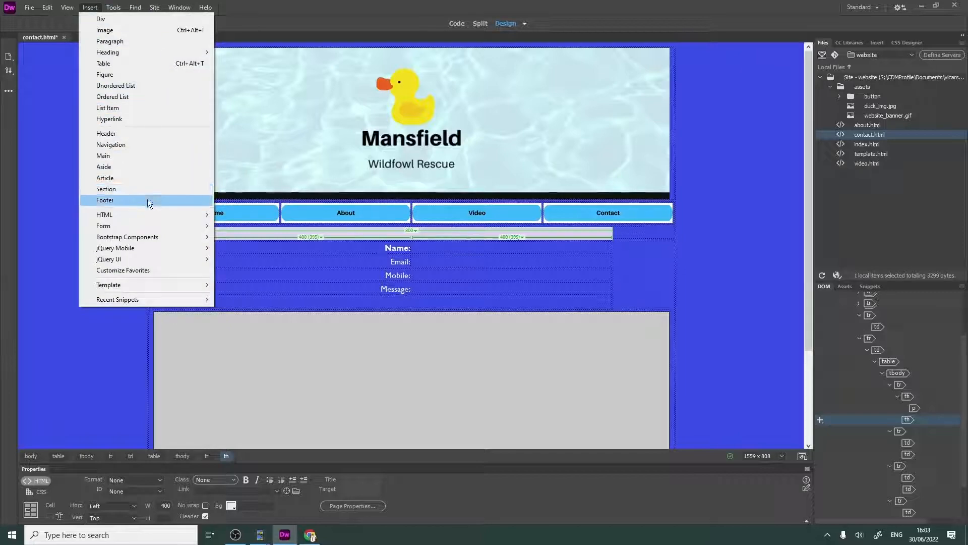
mouse_move(106, 230)
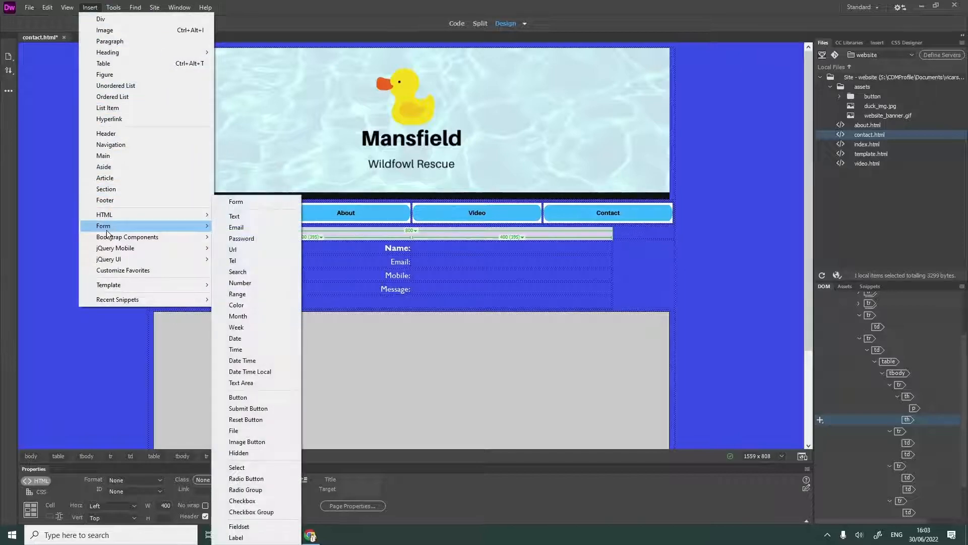
click(255, 222)
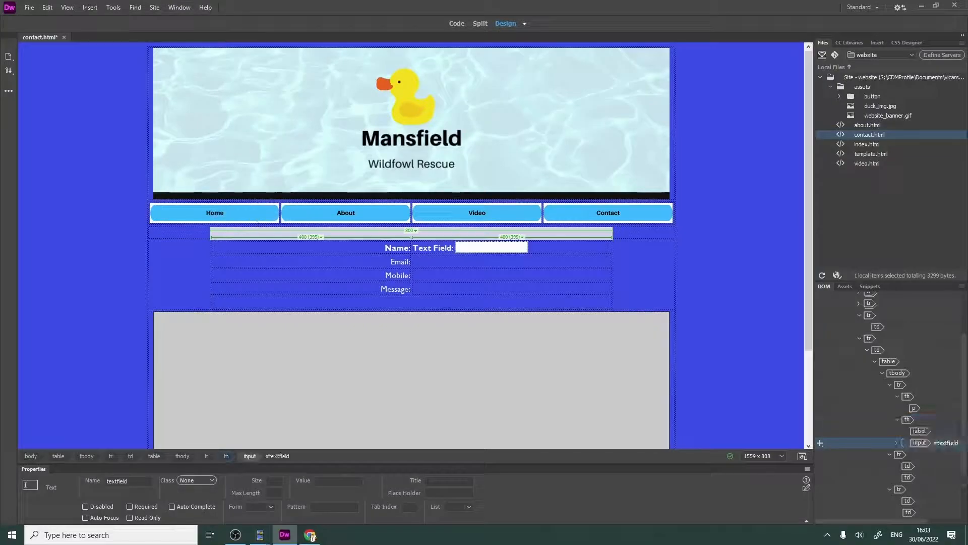
drag(454, 247, 412, 248)
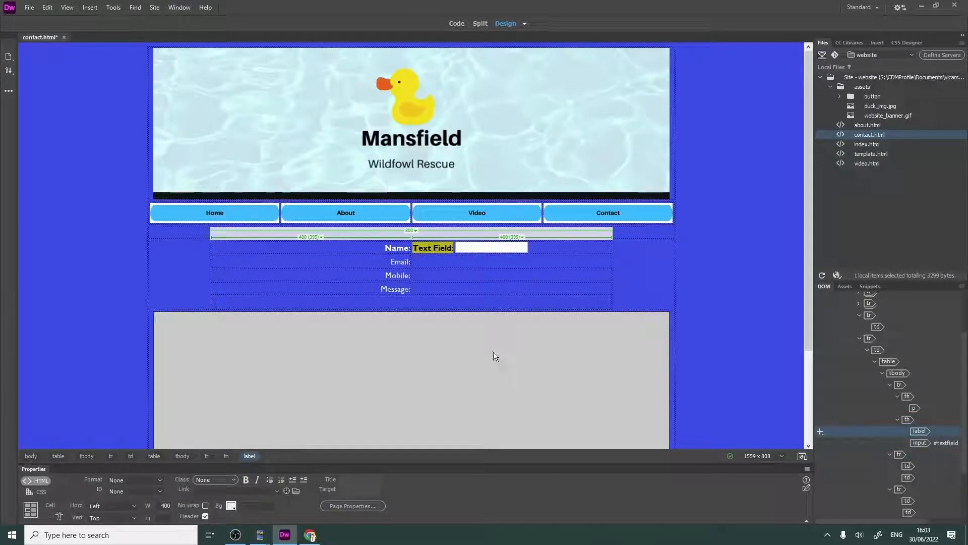
key(Delete)
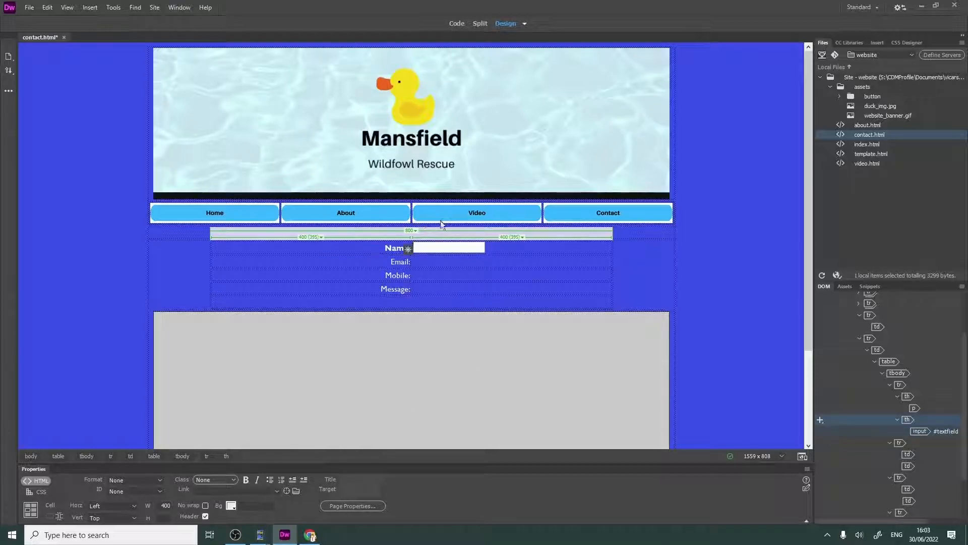
- Add the attribute width="400" to the Name text field's input tag in the code, then return to the design view
click(465, 249)
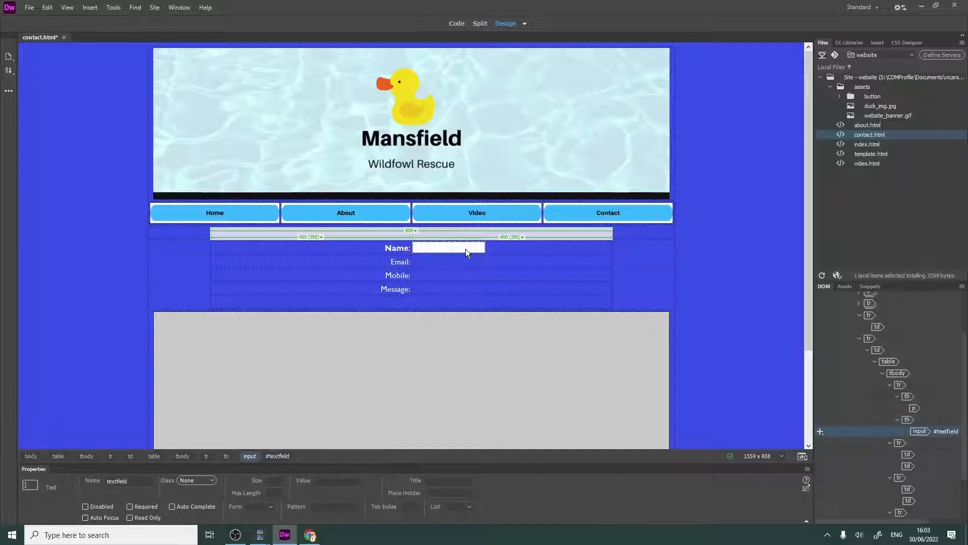
click(456, 23)
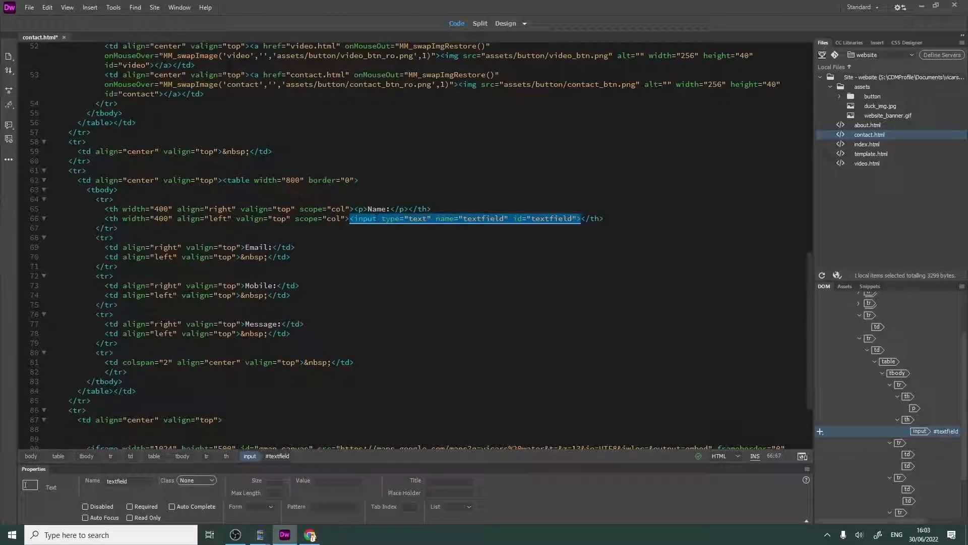
click(377, 218)
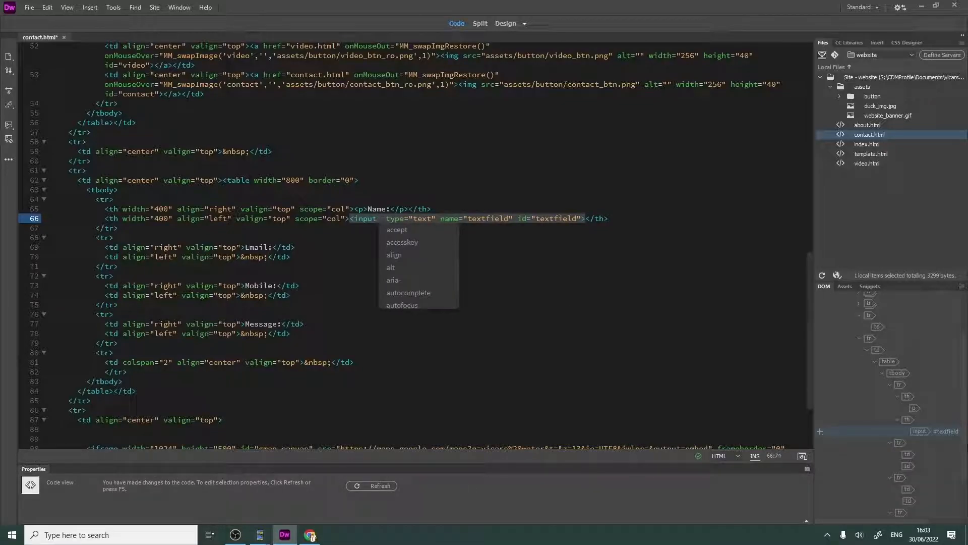
text(w)
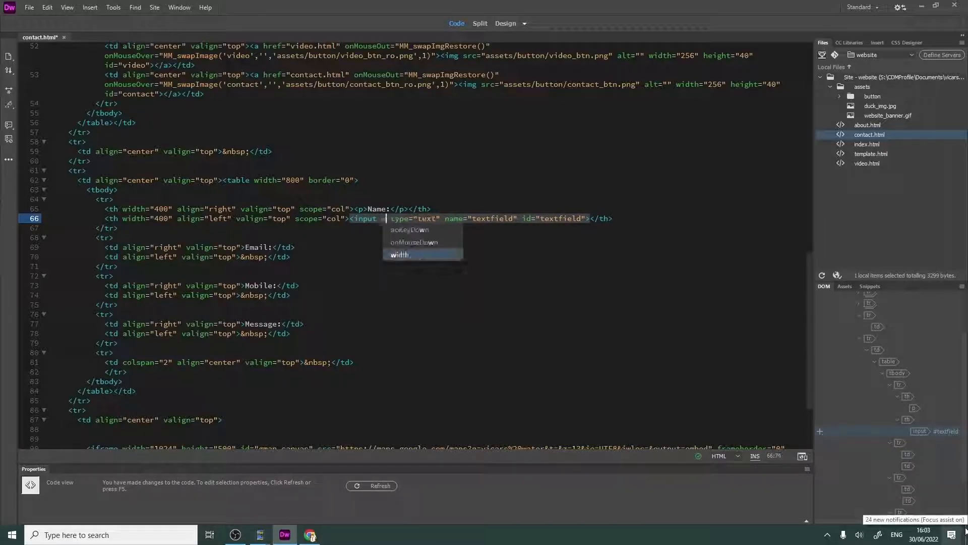
text(id)
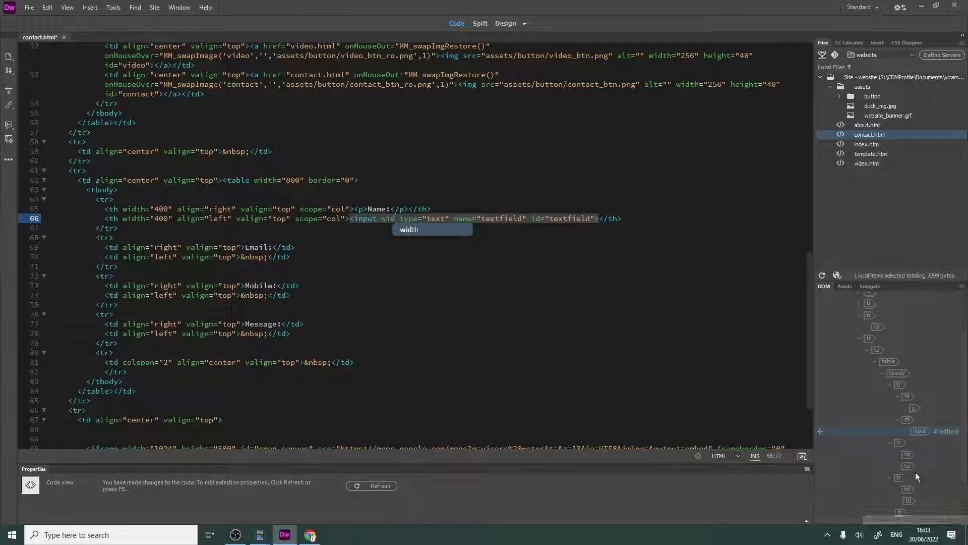
click(433, 229)
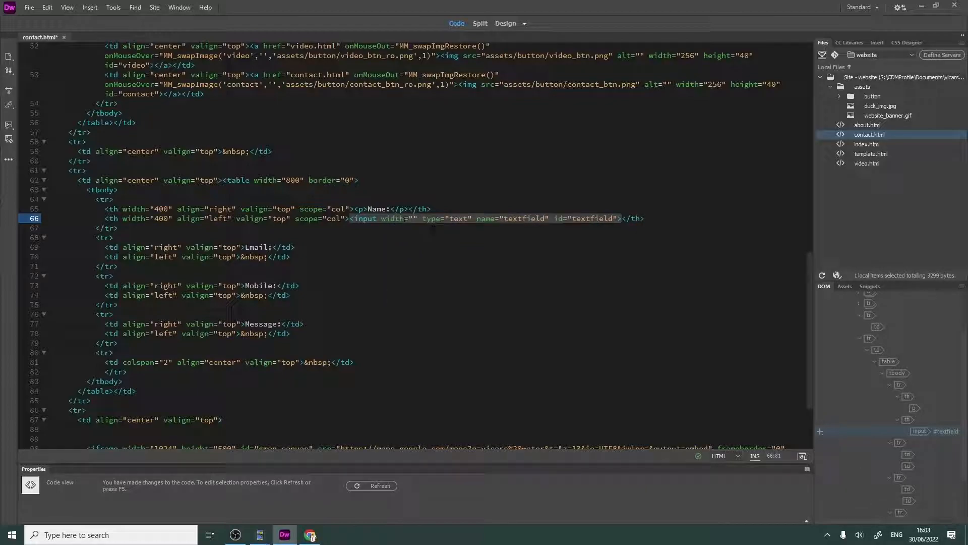
text(400)
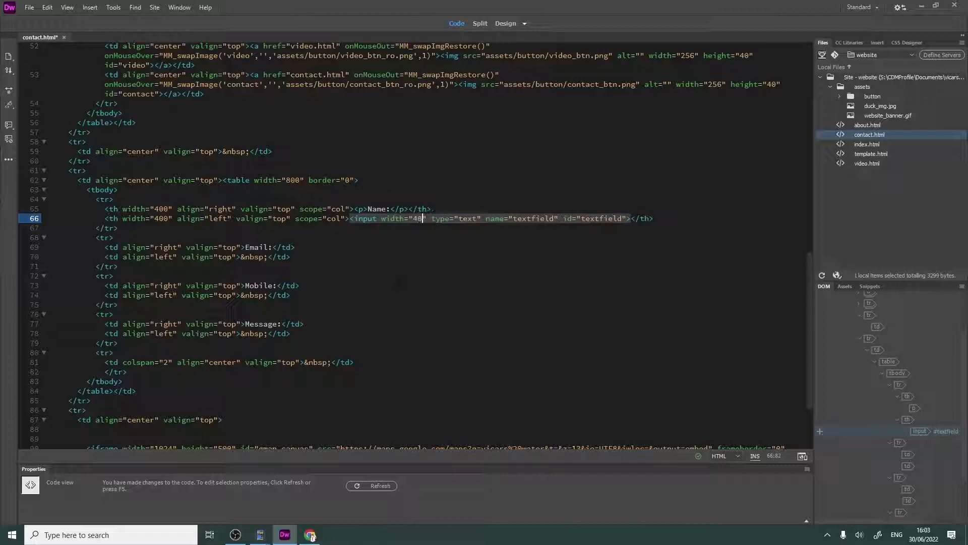
click(507, 24)
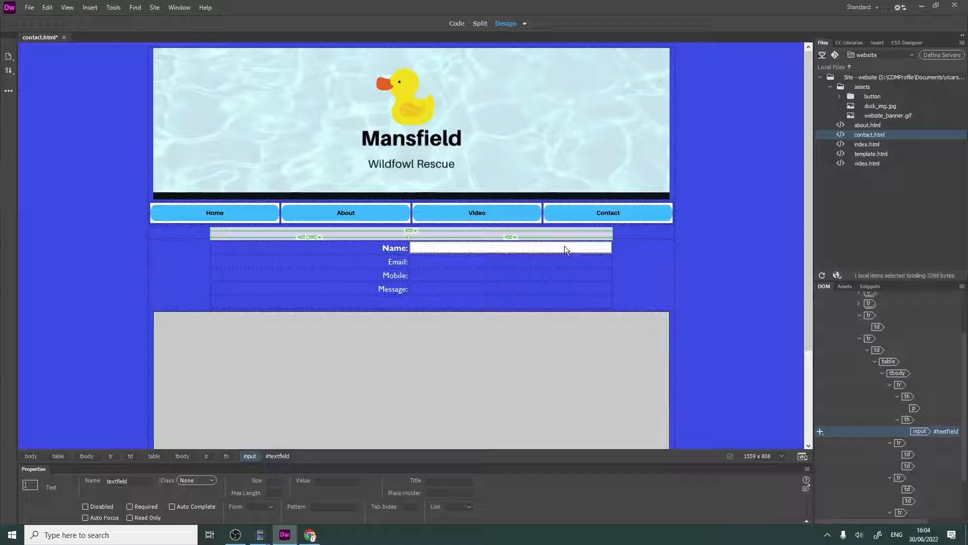
- Copy the Name text field into the second-column cells of the Email, Mobile and Message rows
right_click(565, 246)
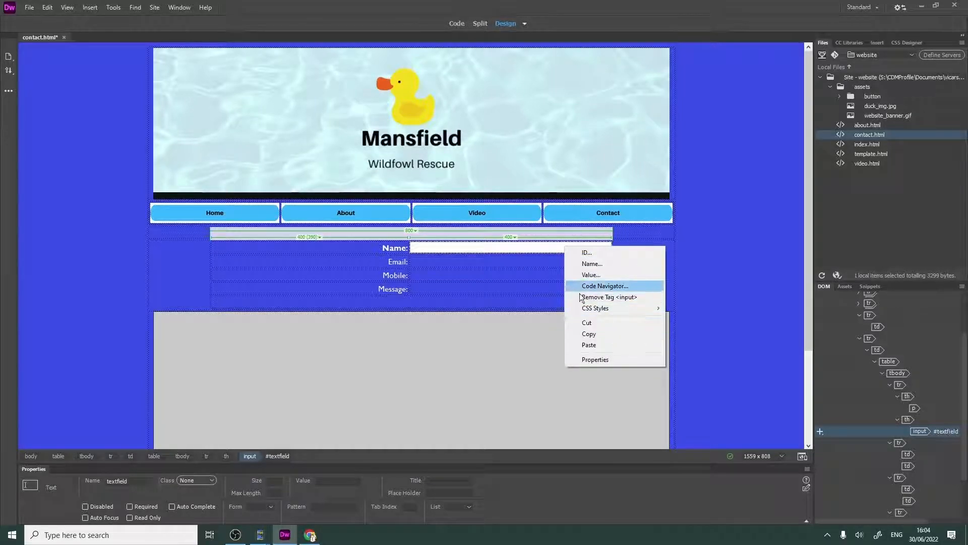
click(589, 333)
click(525, 260)
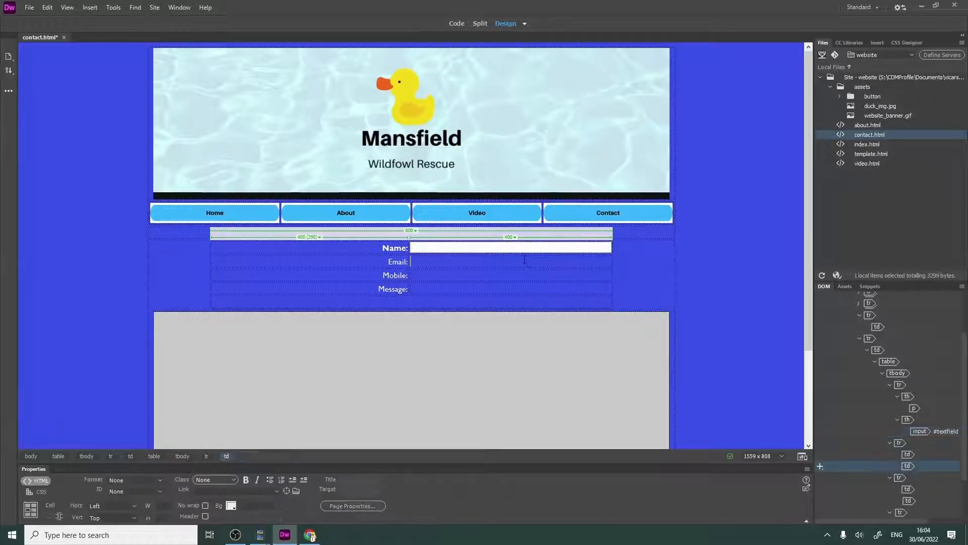
key(ctrl+v)
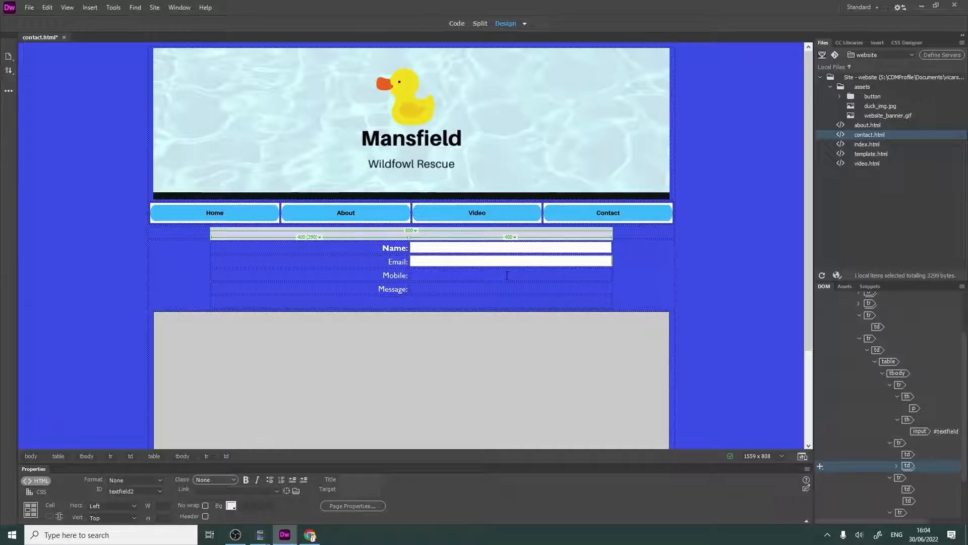
click(506, 274)
key(ctrl+v)
click(505, 290)
key(ctrl+v)
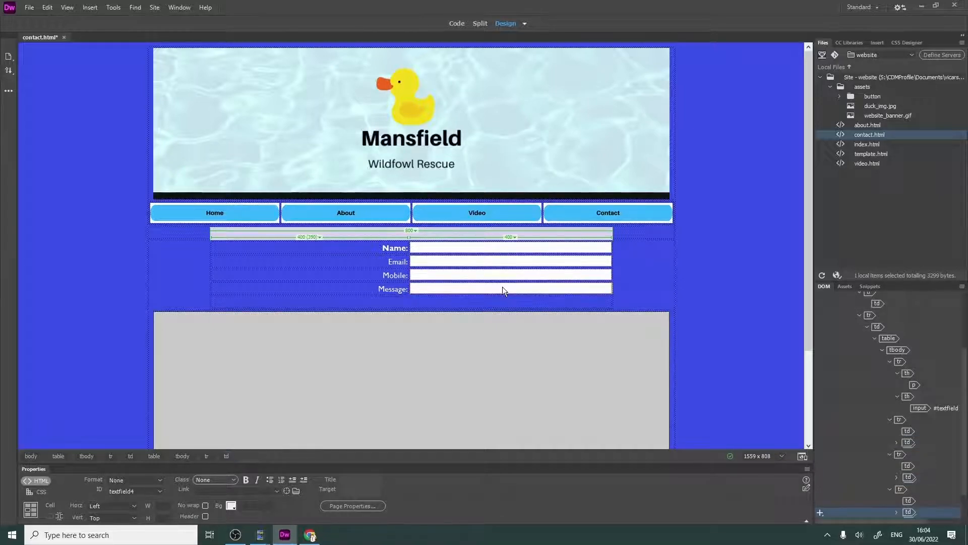
- Insert a Submit button in the empty row below Message in the nested table and save the page
click(411, 303)
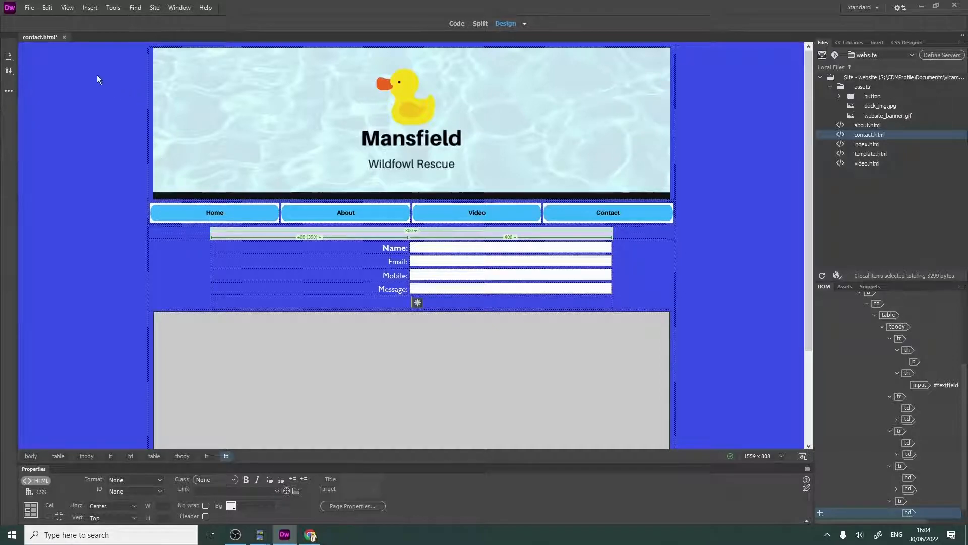
click(88, 9)
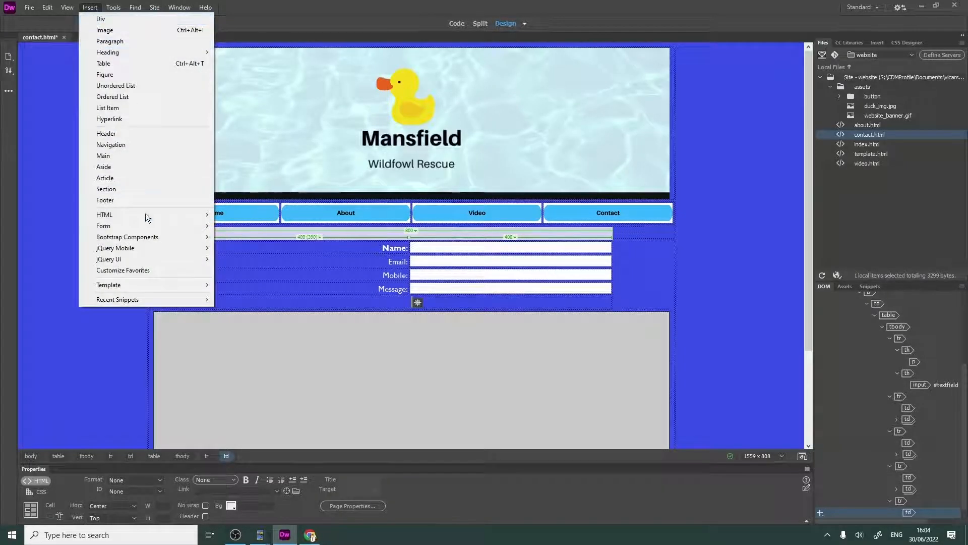
mouse_move(125, 226)
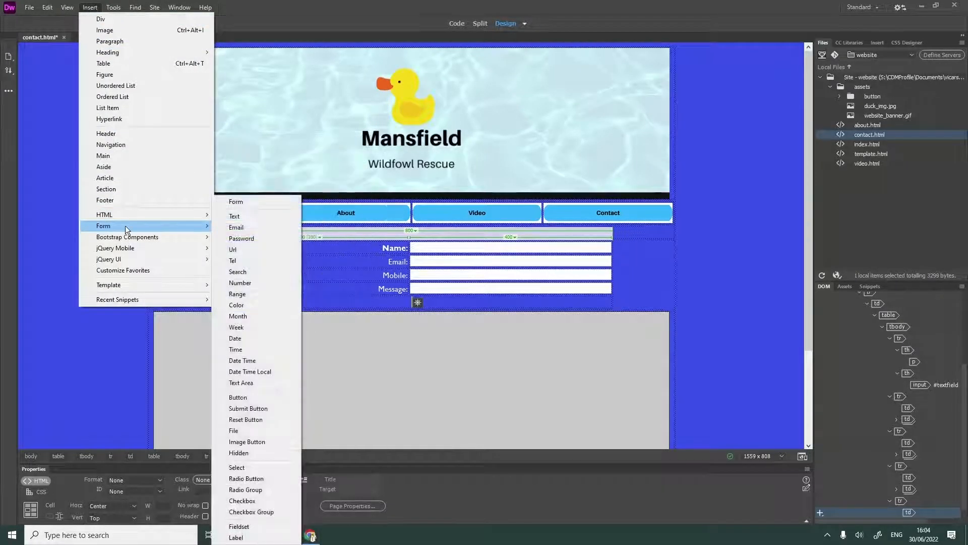
click(269, 409)
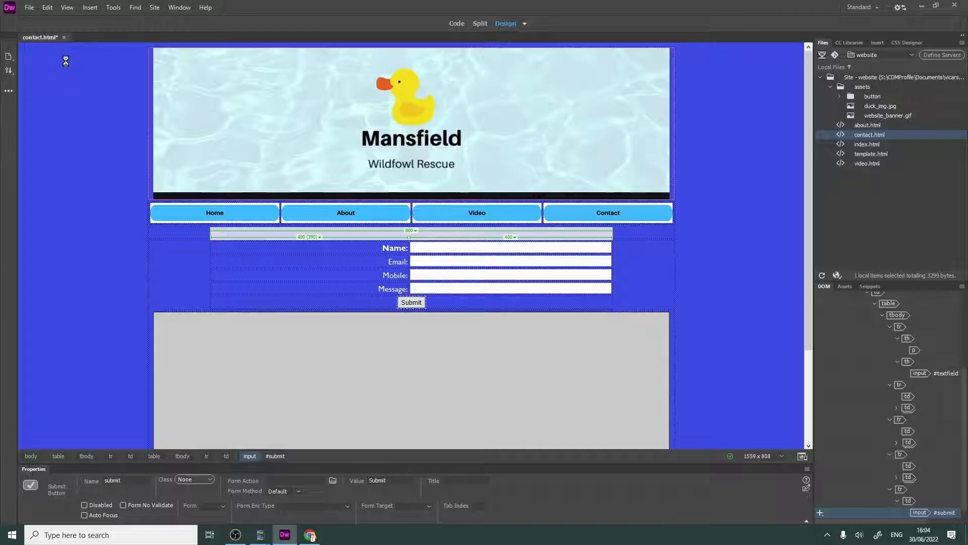
key(ctrl+s)
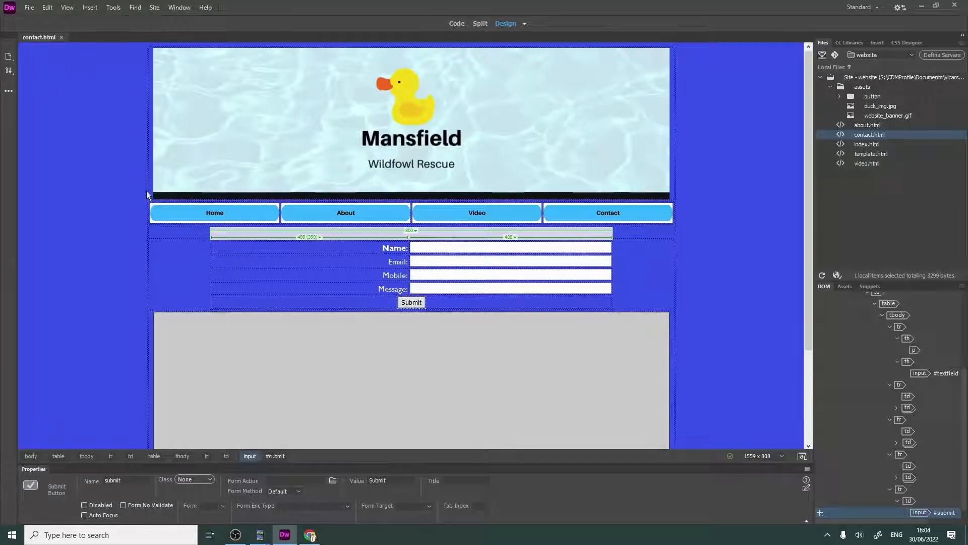
- Preview the contact page in Chrome and place the cursor in the Name, Email, Mobile and Message fields one by one
click(27, 8)
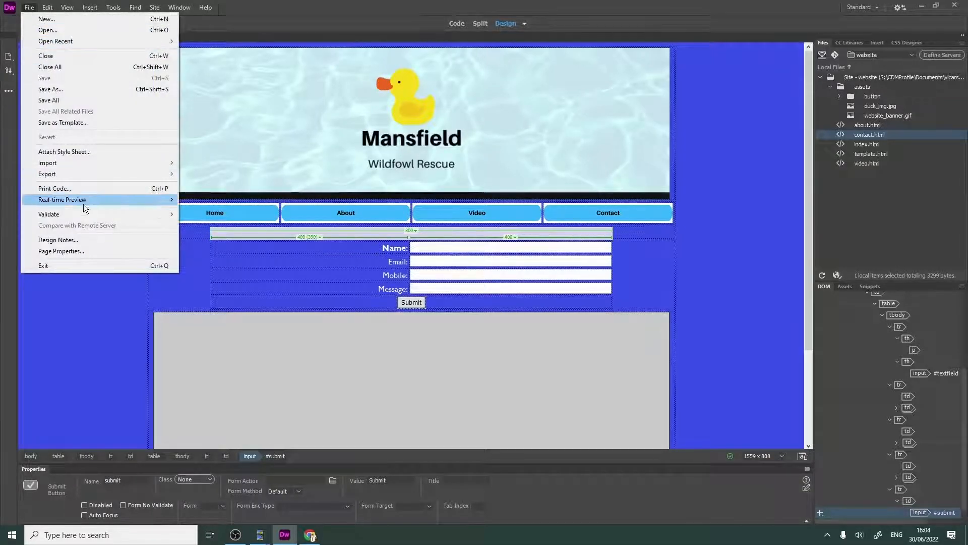
mouse_move(83, 203)
click(230, 201)
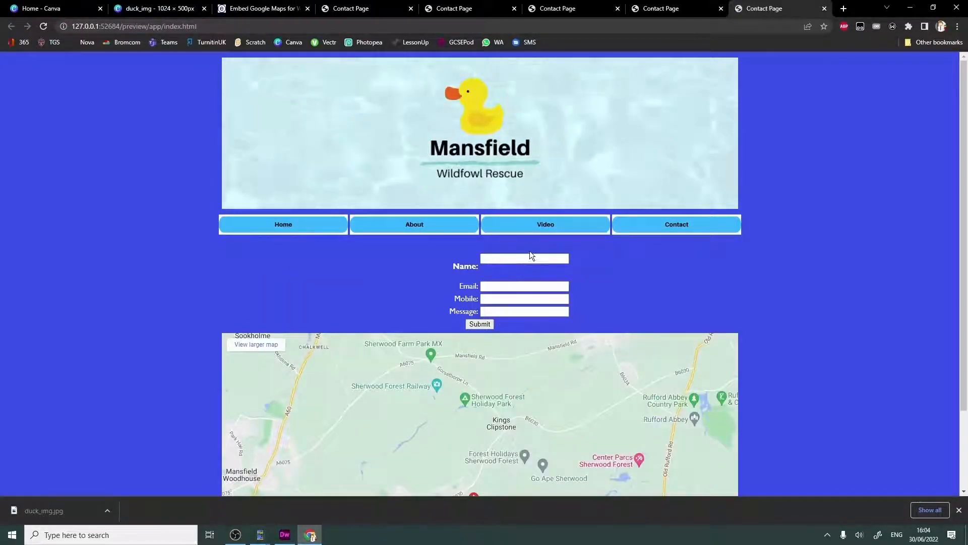
click(557, 258)
click(540, 285)
click(548, 298)
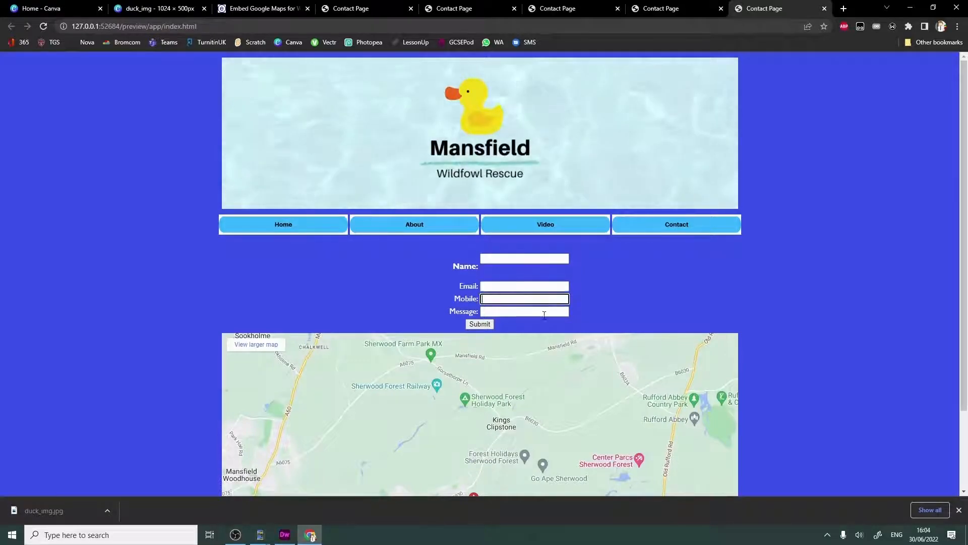
click(554, 312)
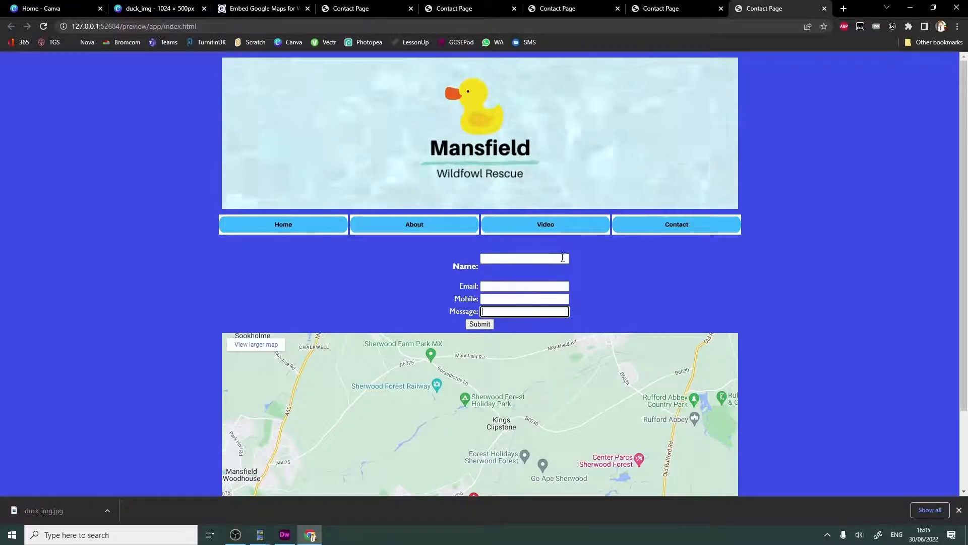
- Test the form with Name "retygaresgraesg", Email "dsfhgfdsgfdsz", Mobile "fhgdsfhsdh" and Message "fdhfdshstfdh", and submit it
click(562, 259)
text(retygaresgraesg)
click(510, 291)
text(dsfhgfdsgfdsz)
key(Tab)
text(fhgdsfhsdh)
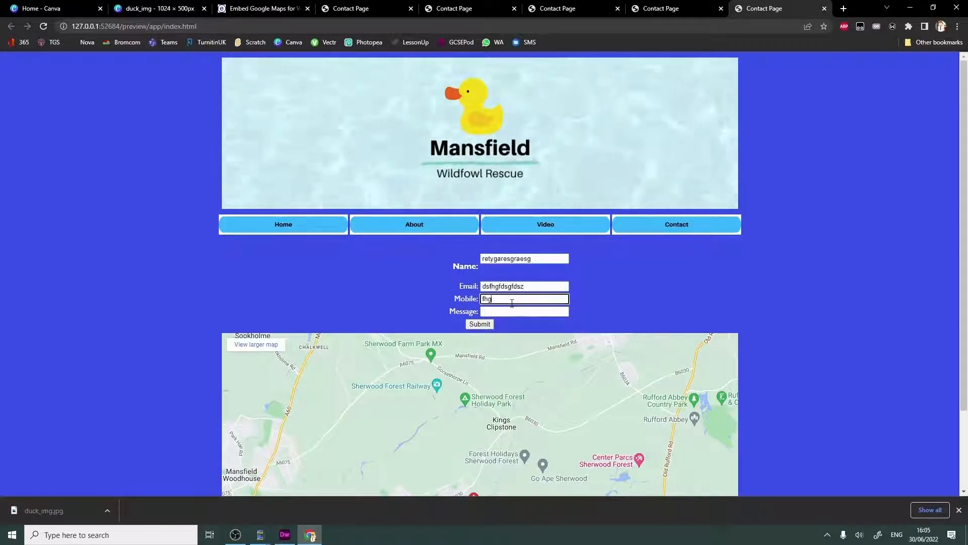
key(Tab)
text(fdhfdshstfdh)
click(479, 325)
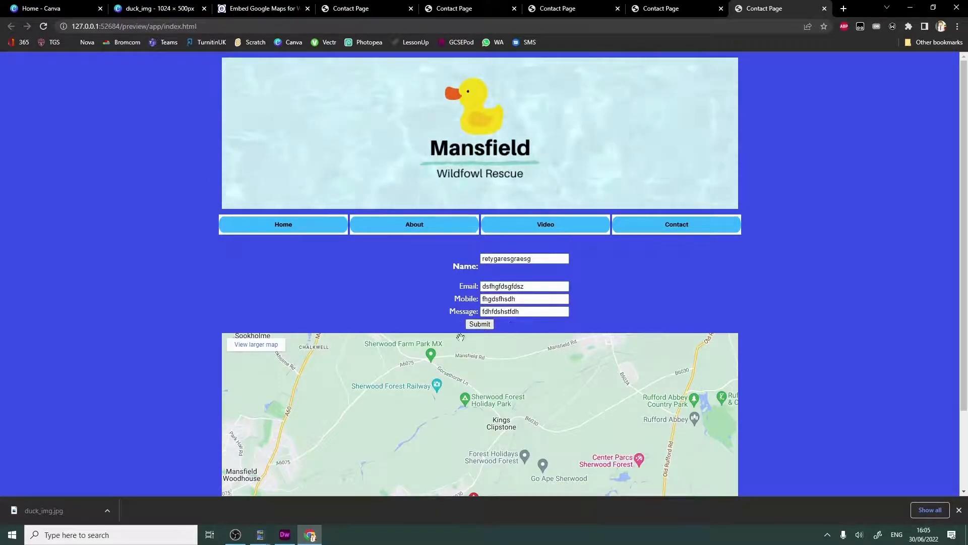
scroll(553, 334, up, 1)
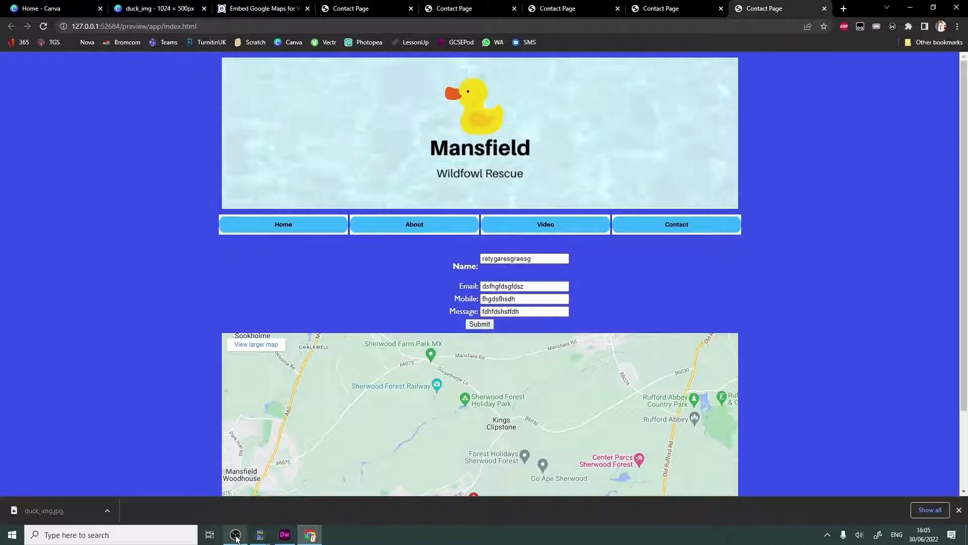
click(235, 534)
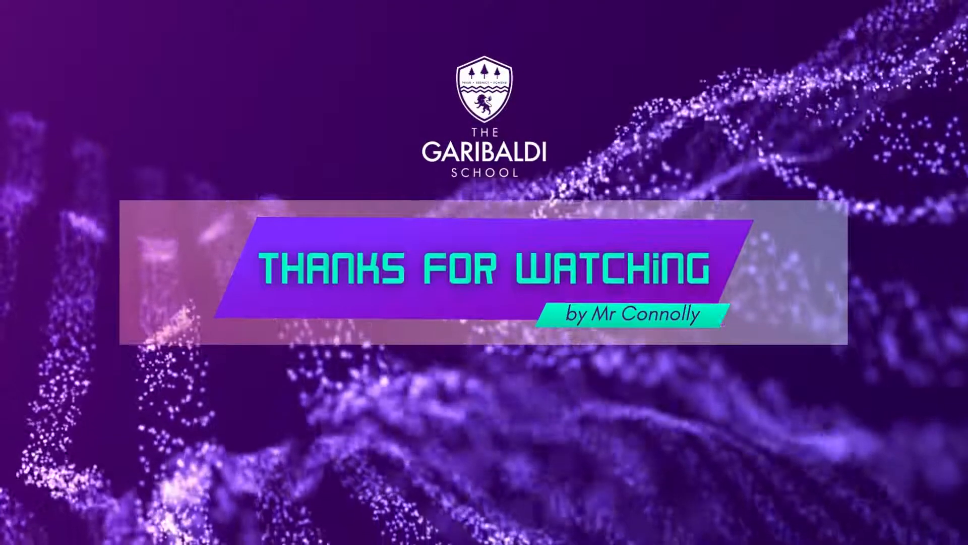